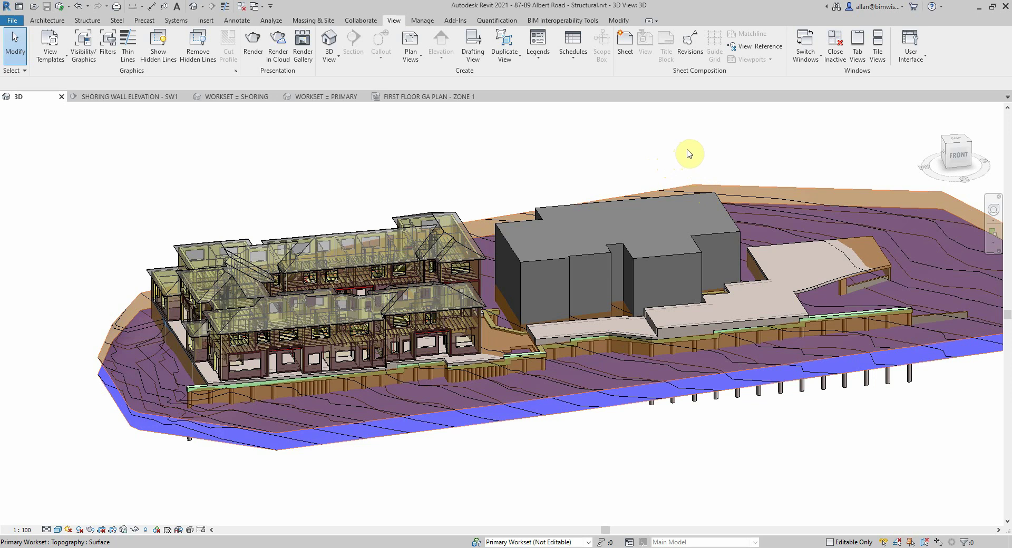
# Examine the whole site model in the 3D view from several angles, including the buildings, topography and shoring walls
pyautogui.keyDown('shift'); pyautogui.moveTo(705, 152); pyautogui.dragTo(255, 287, button='middle'); pyautogui.keyUp('shift')
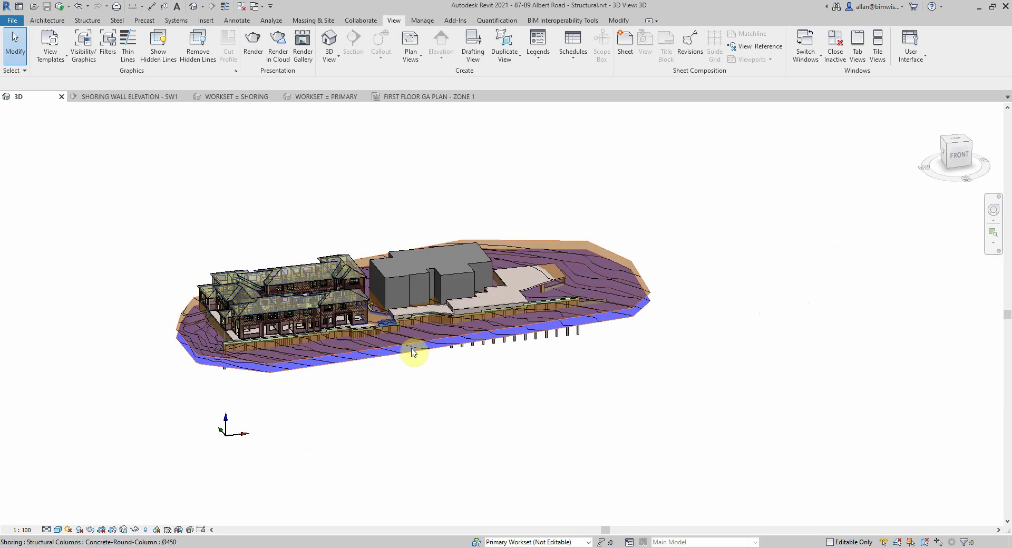
pyautogui.keyDown('shift'); pyautogui.moveTo(459, 366); pyautogui.dragTo(653, 422, button='middle'); pyautogui.keyUp('shift')
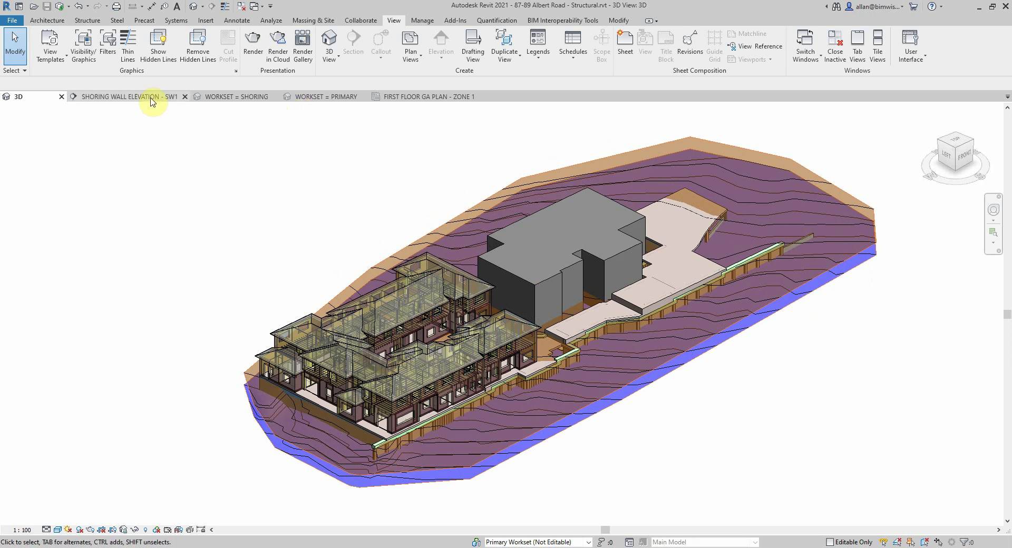
pyautogui.keyDown('shift'); pyautogui.moveTo(831, 406); pyautogui.dragTo(830, 379, button='middle'); pyautogui.keyUp('shift')
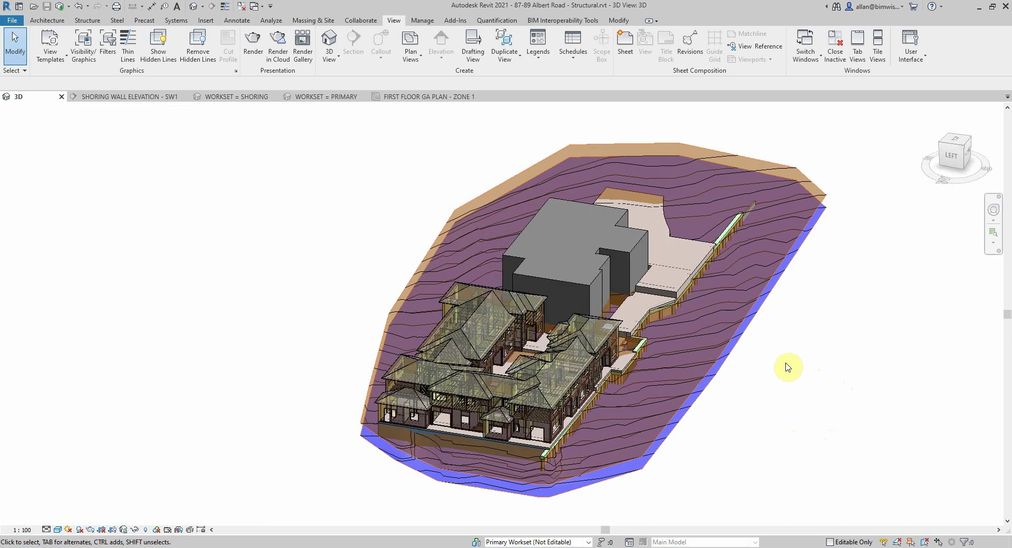
pyautogui.scroll(3, 769, 366)
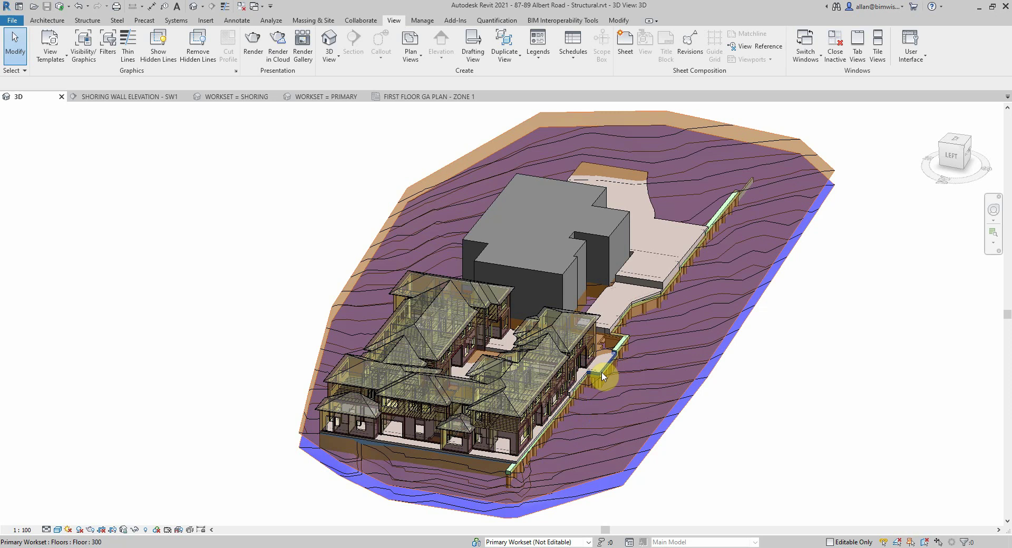
pyautogui.scroll(-2, 749, 318)
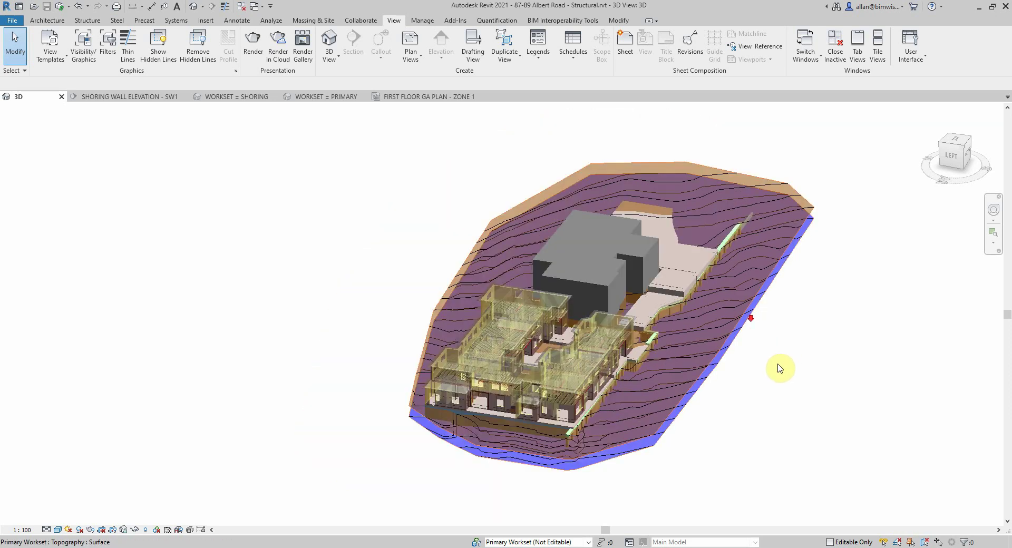
pyautogui.keyDown('shift'); pyautogui.moveTo(773, 357); pyautogui.dragTo(550, 300, button='middle'); pyautogui.keyUp('shift')
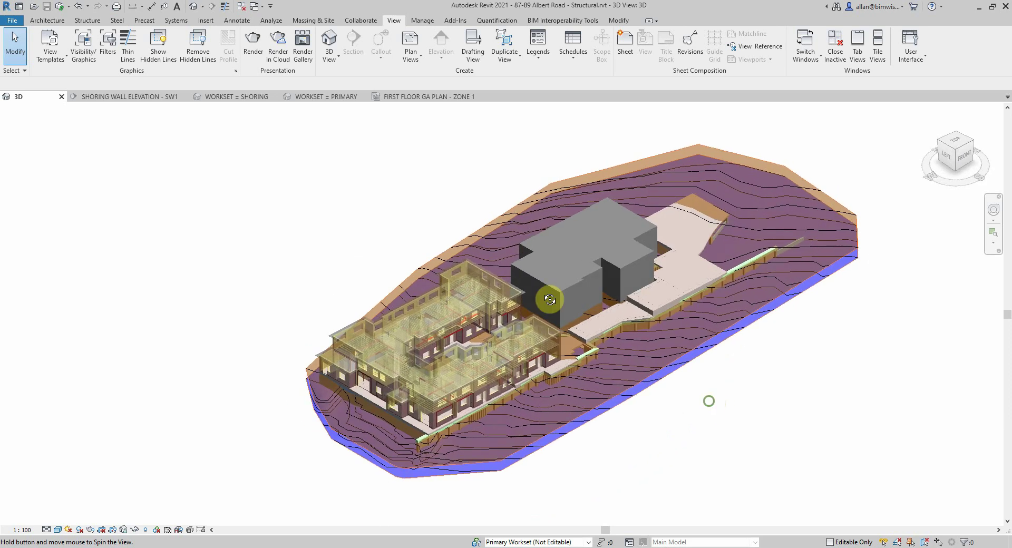
# Open the SHORING WALL ELEVATION - SW1 section and display the filters in its Visibility/Graphic Overrides
pyautogui.click(174, 97)
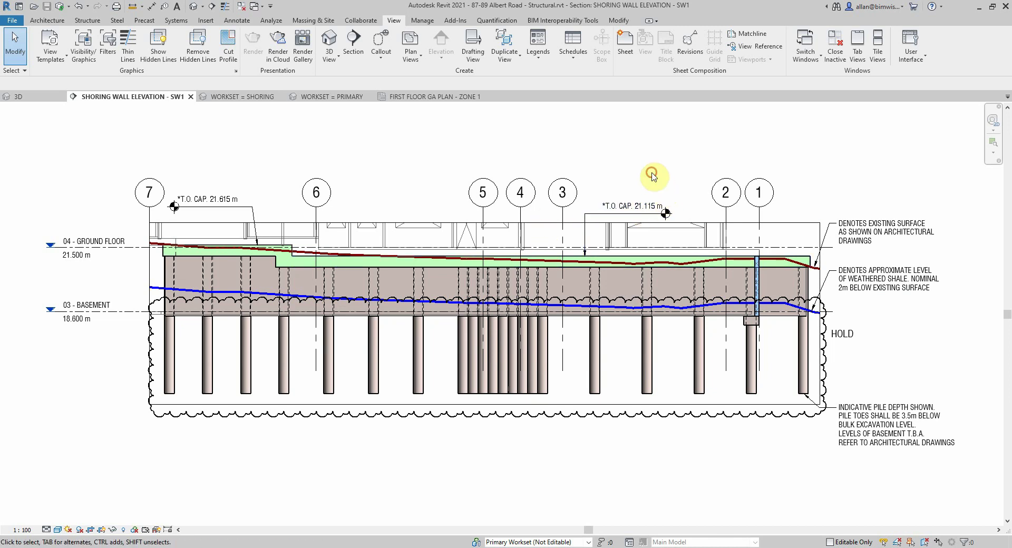
pyautogui.press('v')
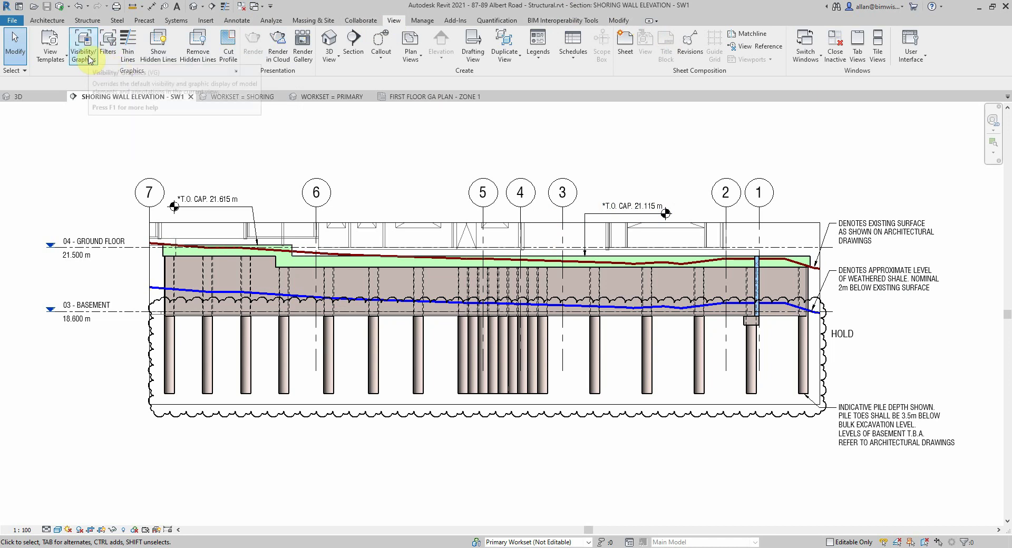
pyautogui.press('v')
pyautogui.press('g')
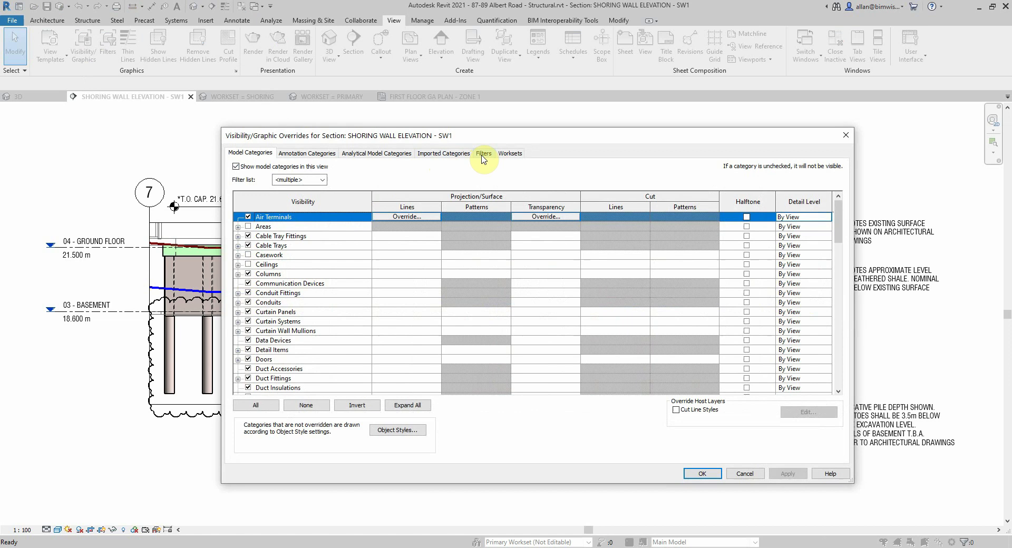
pyautogui.click(483, 153)
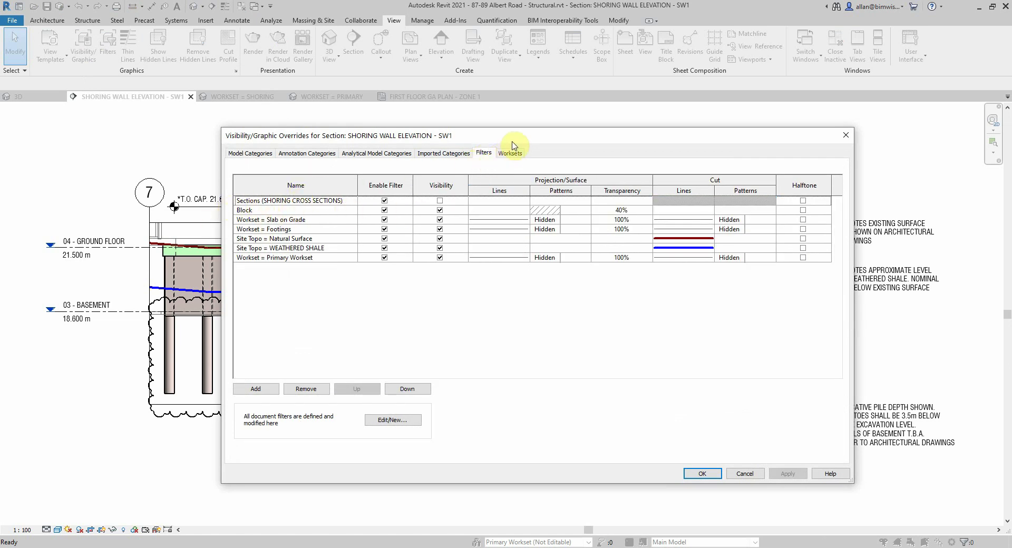
pyautogui.moveTo(533, 136); pyautogui.dragTo(533, 142)
# Review the rule definitions of the Sections (SHORING CROSS SECTIONS) filter and the Block filter
pyautogui.click(268, 208)
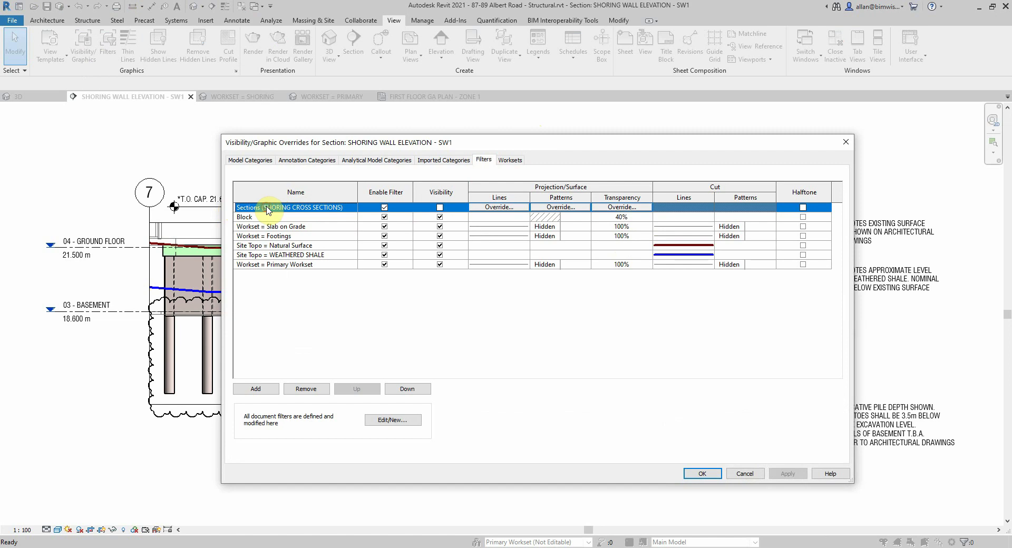
pyautogui.click(390, 420)
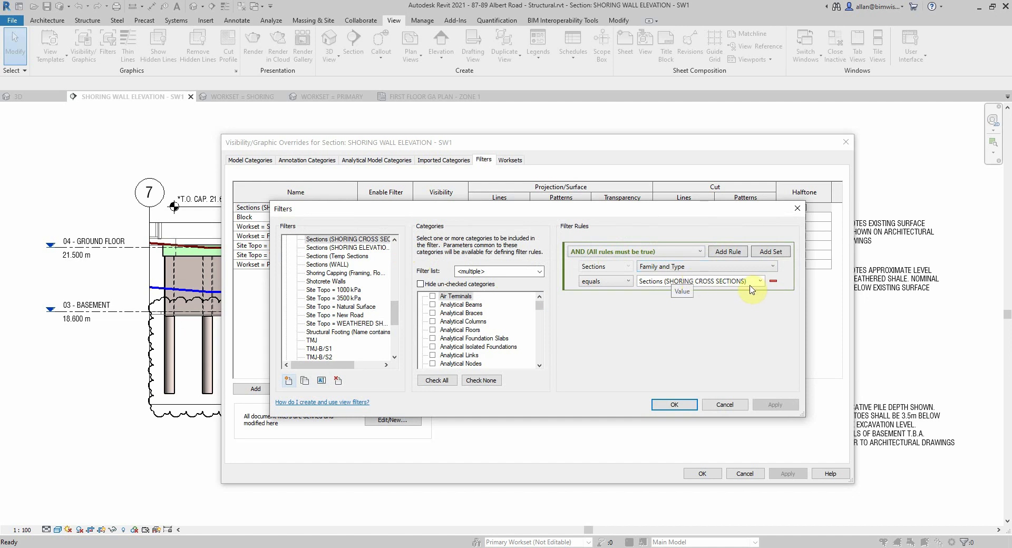
pyautogui.click(685, 407)
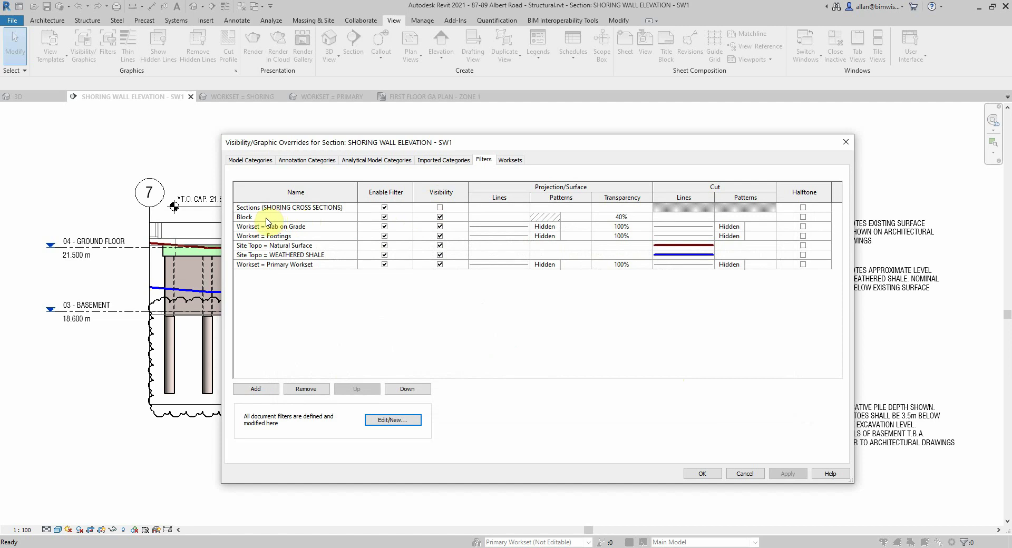
pyautogui.click(266, 218)
pyautogui.click(393, 420)
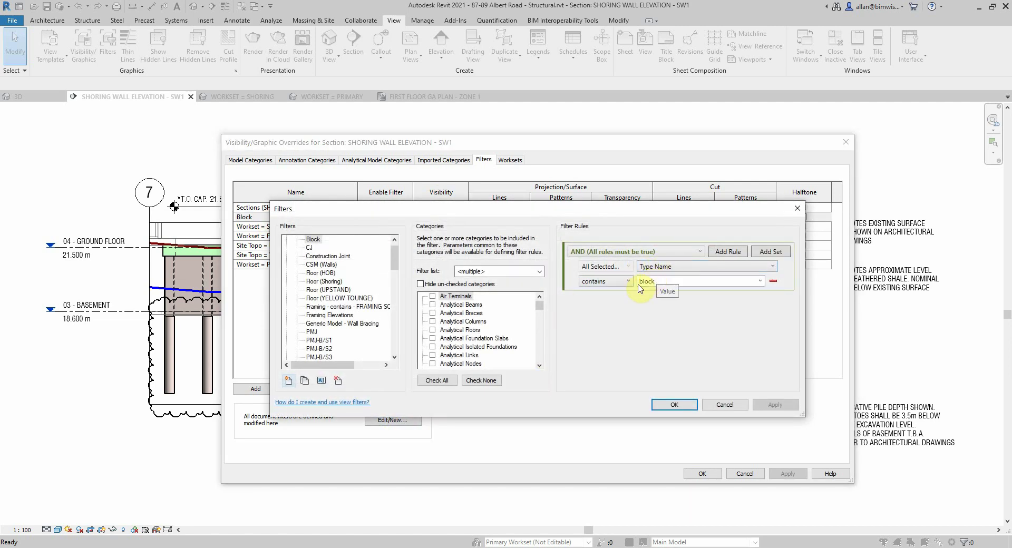
pyautogui.click(725, 405)
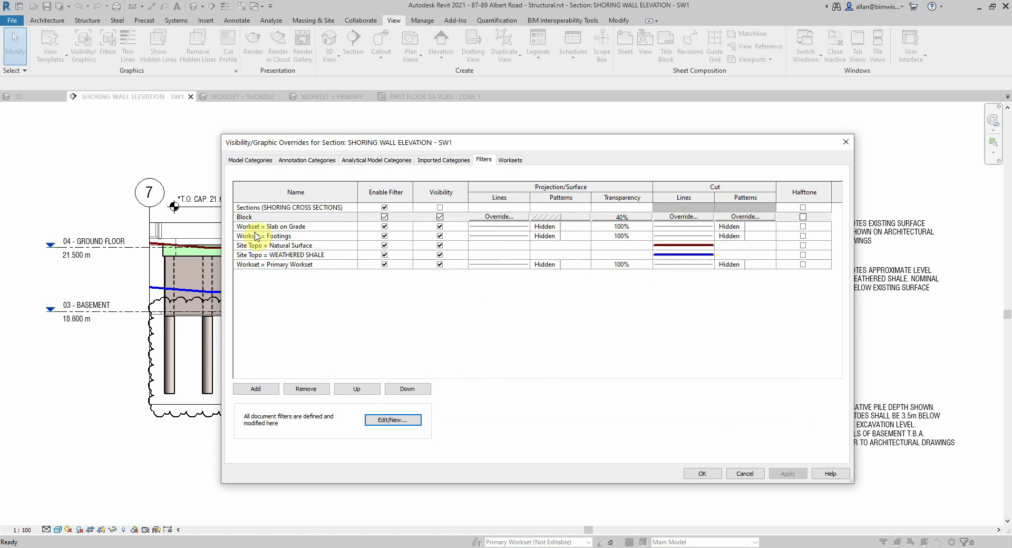
# Compare the overrides of the Slab on Grade, Footings and Primary Workset workset filters
pyautogui.click(280, 226)
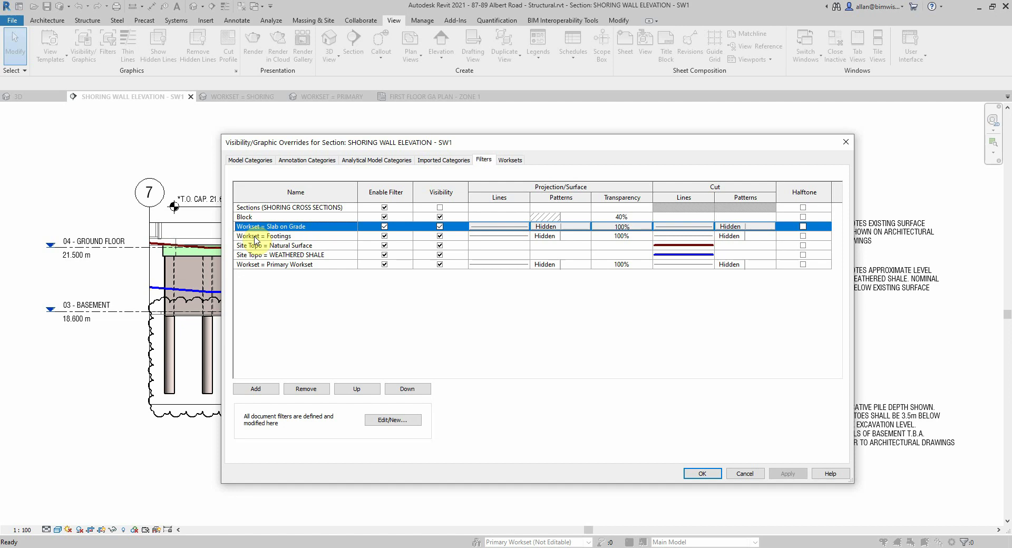
pyautogui.click(256, 237)
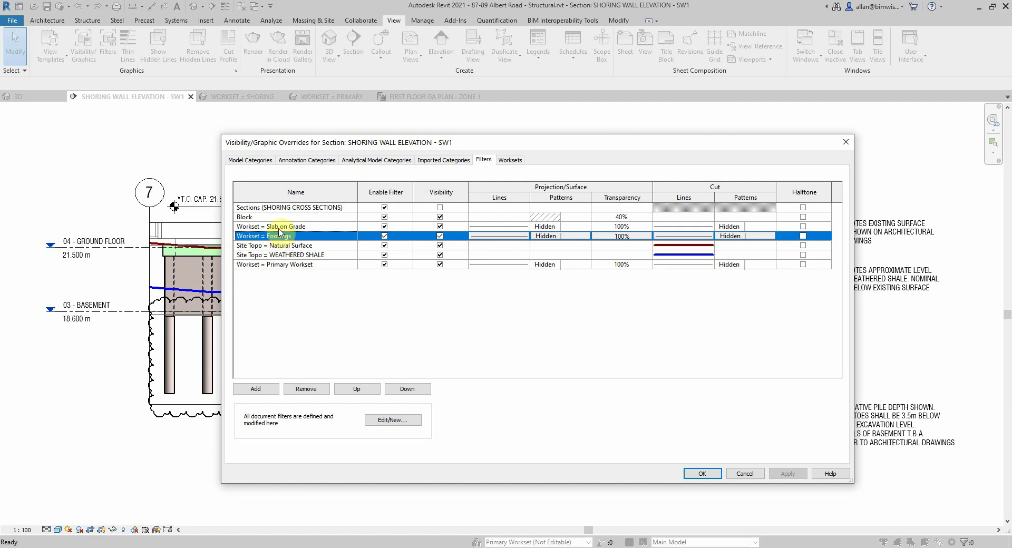
pyautogui.click(248, 265)
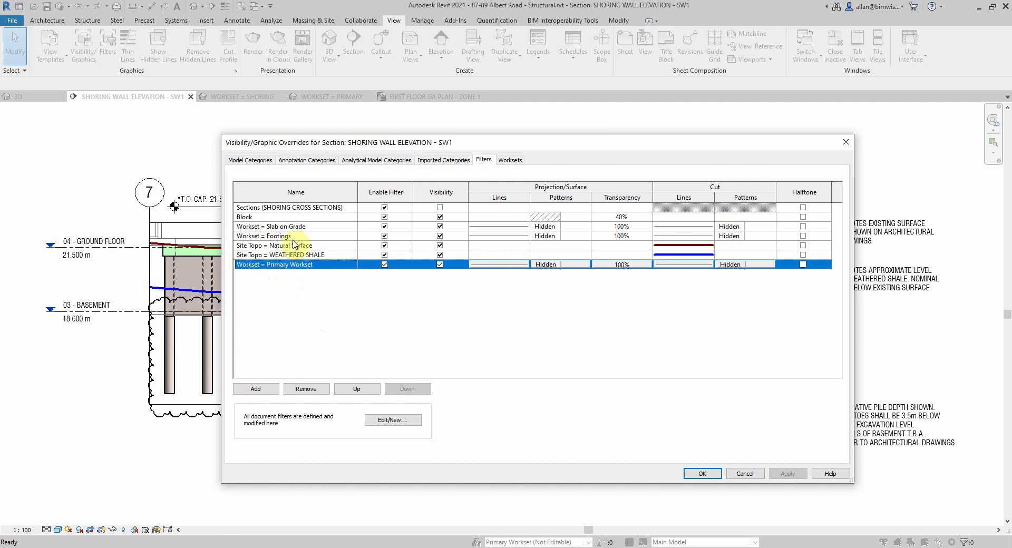
pyautogui.click(294, 226)
pyautogui.click(292, 236)
pyautogui.click(299, 266)
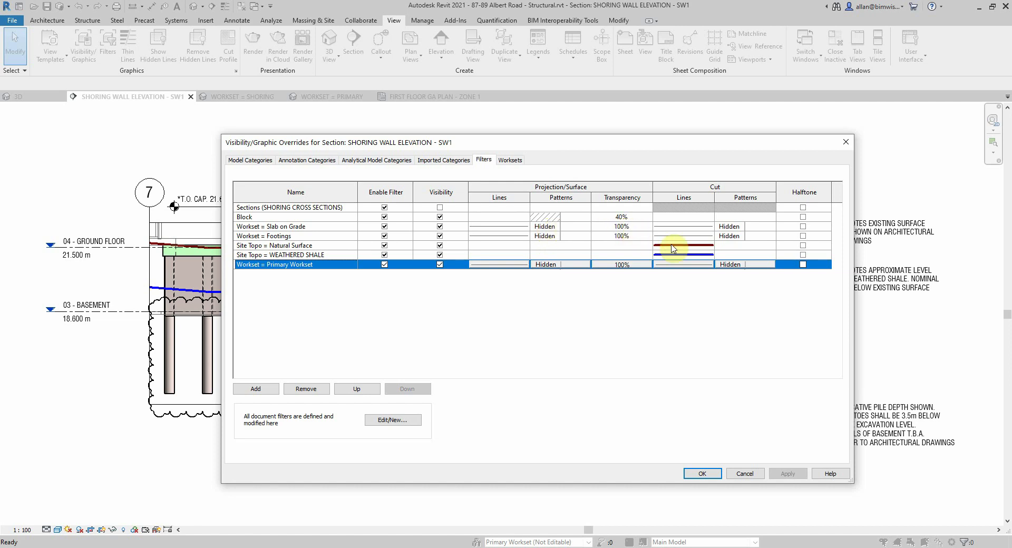
# Inspect the projection line graphics of the Workset = Primary Workset filter, then close the view's graphic overrides
pyautogui.click(507, 264)
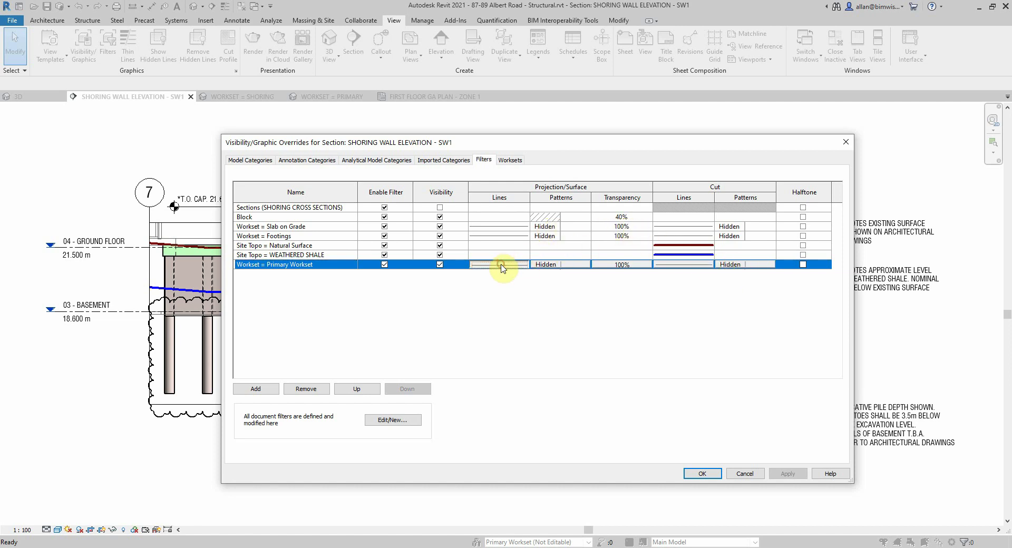
pyautogui.click(501, 265)
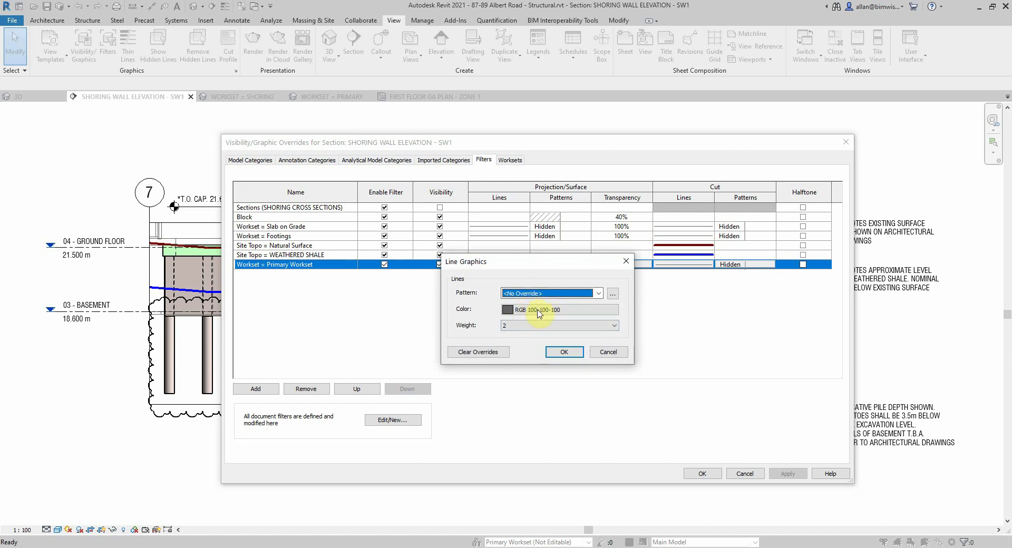
pyautogui.click(610, 353)
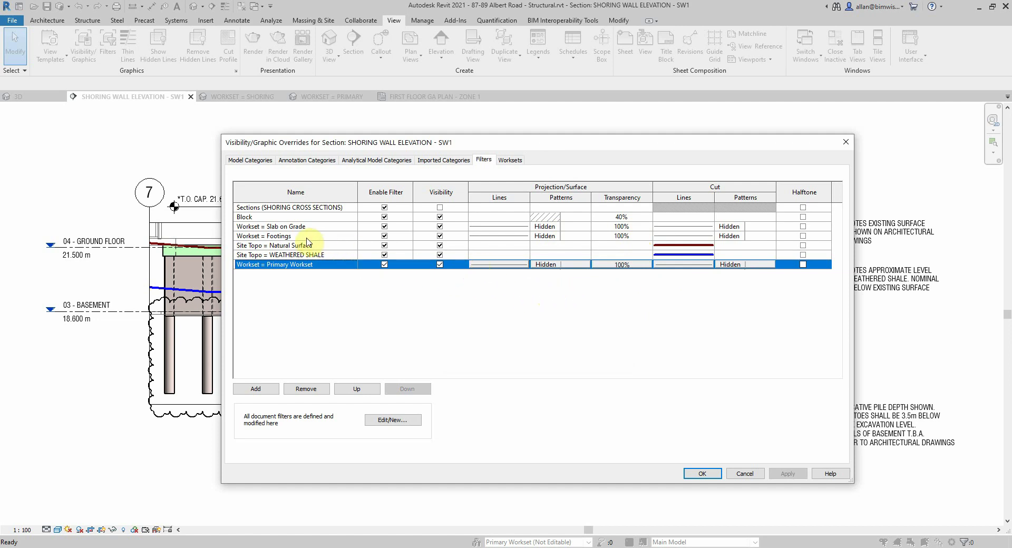
pyautogui.click(703, 472)
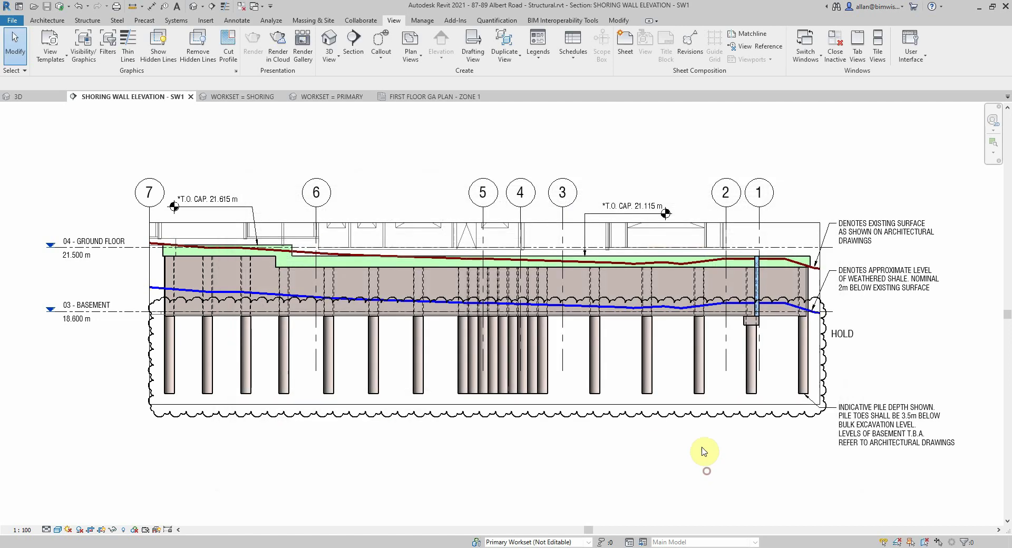
# Check the properties of the concrete pile just right of grid 3, including its workset, and clear the selection
pyautogui.click(596, 366)
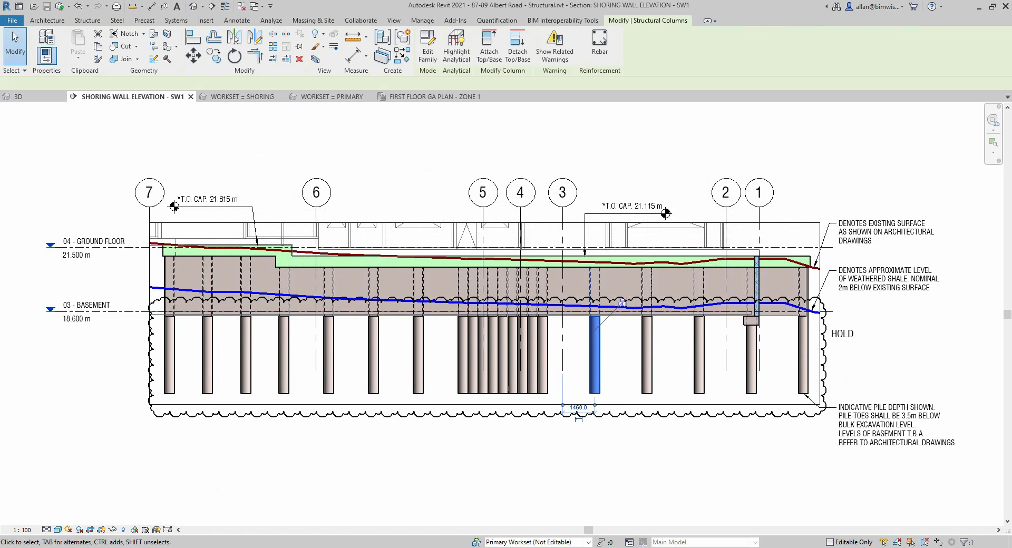
pyautogui.hotkey('ctrl', '1')
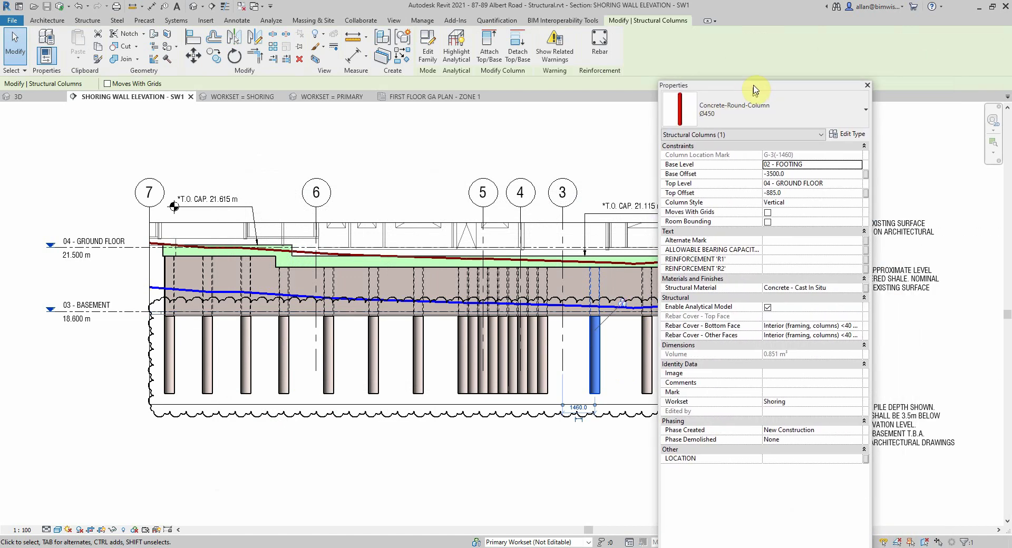
pyautogui.click(801, 161)
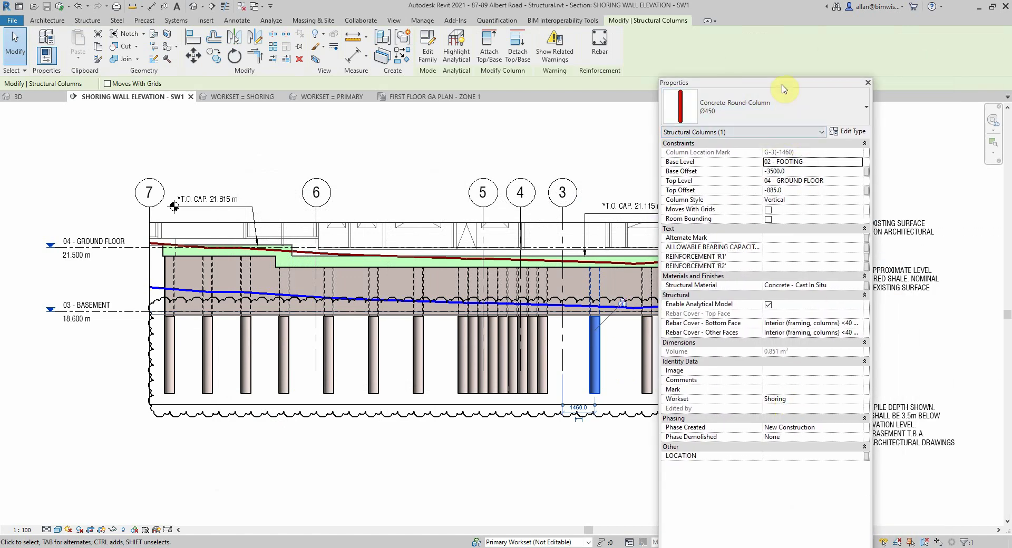
pyautogui.hotkey('ctrl', '1')
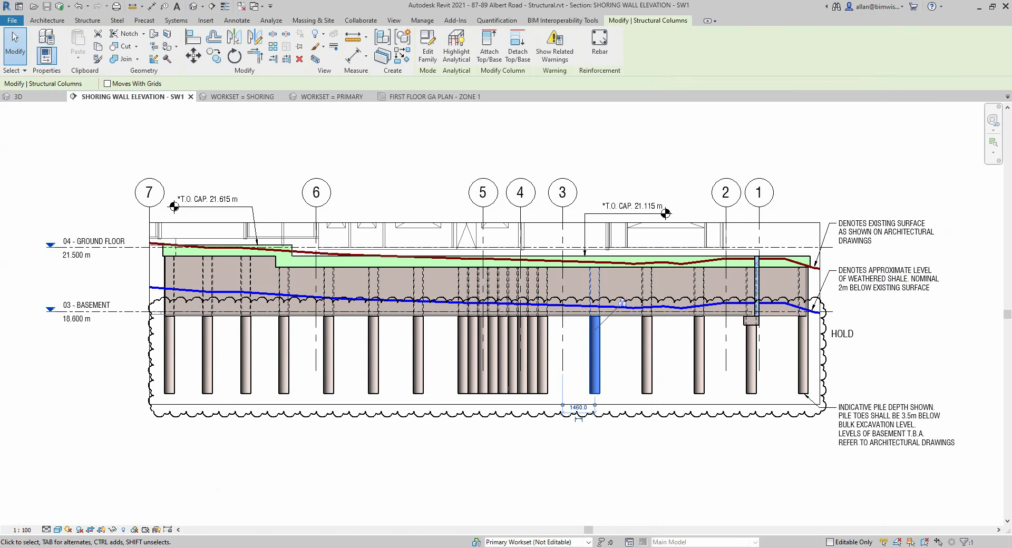
pyautogui.press('Escape')
# Switch to the WORKSET = SHORING 3D view and examine the shoring walls and piles from another angle
pyautogui.hotkey('ctrl', 'Tab')
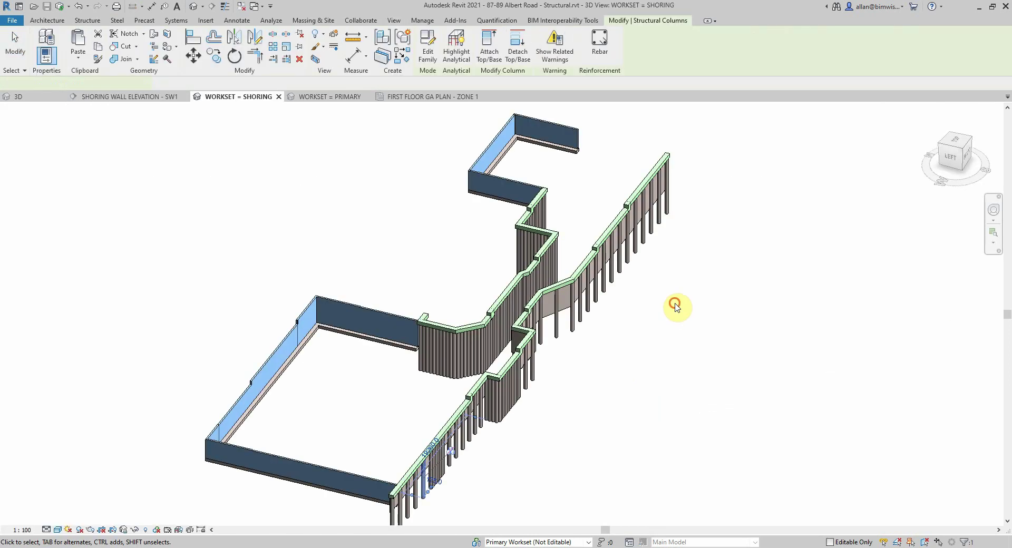
pyautogui.keyDown('shift'); pyautogui.moveTo(723, 289); pyautogui.dragTo(368, 171, button='middle'); pyautogui.keyUp('shift')
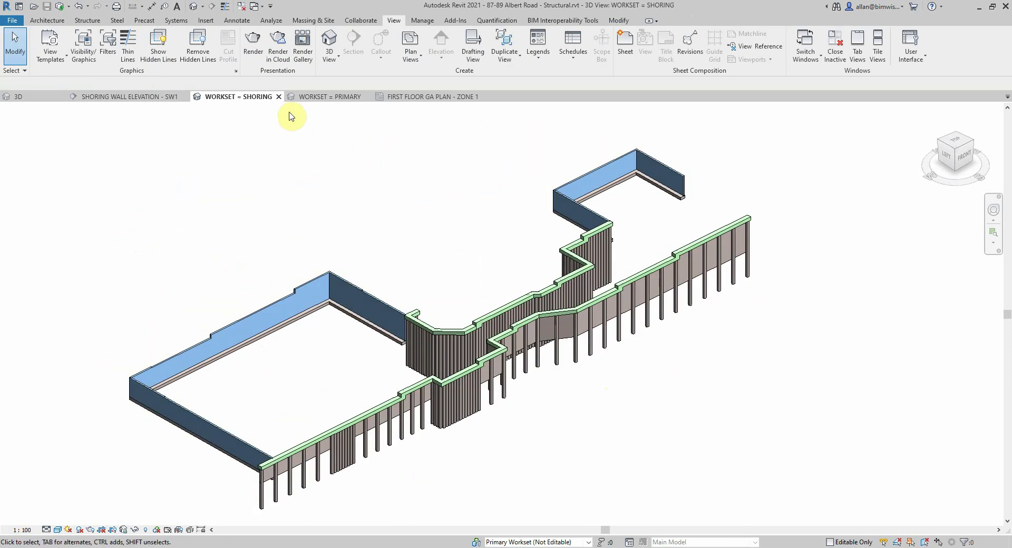
# Return to the SHORING WALL ELEVATION - SW1 section and review its view filter list again
pyautogui.click(153, 98)
pyautogui.press('v')
pyautogui.press('g')
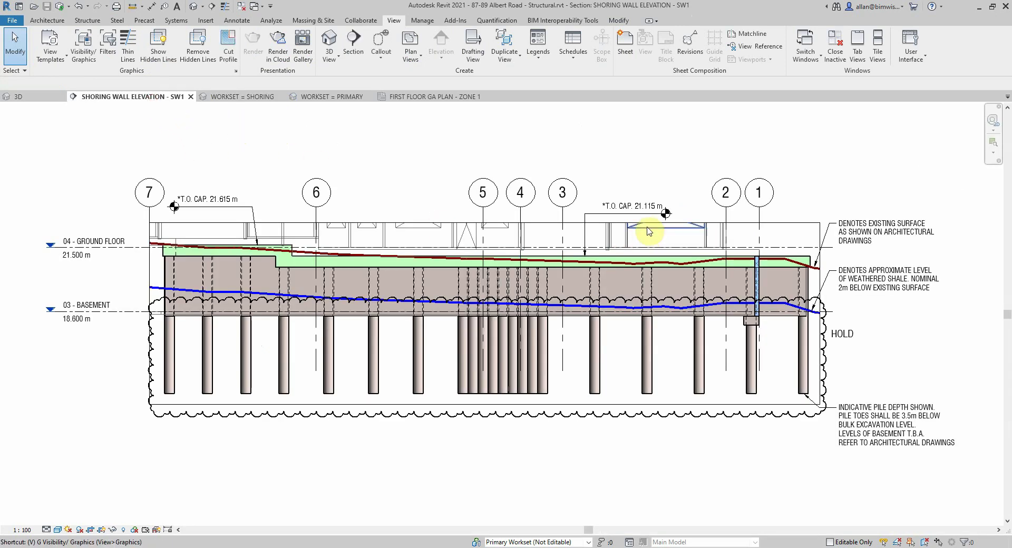
pyautogui.click(483, 160)
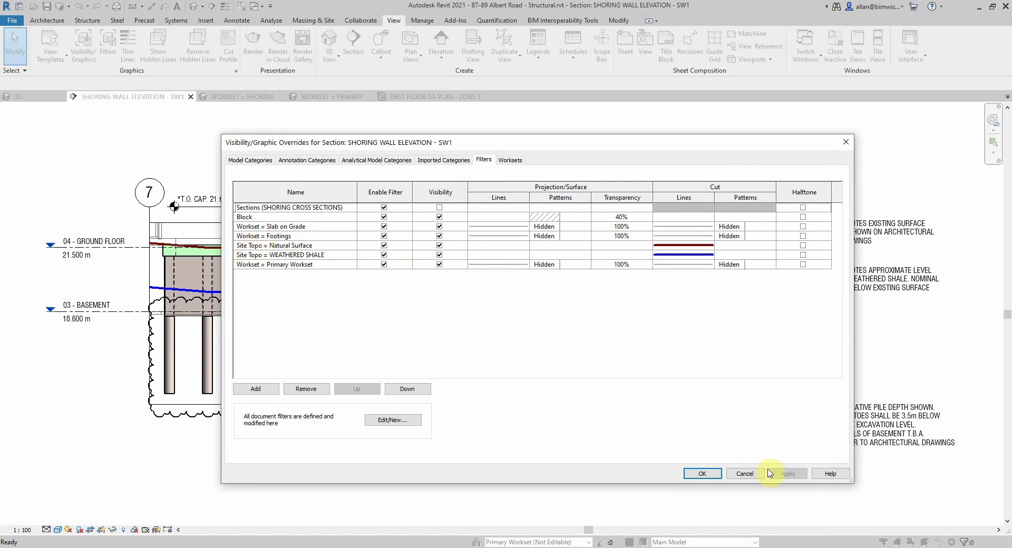
pyautogui.click(703, 473)
# Examine the existing surface and weathered shale topography lines near the HOLD note in the elevation
pyautogui.click(813, 269)
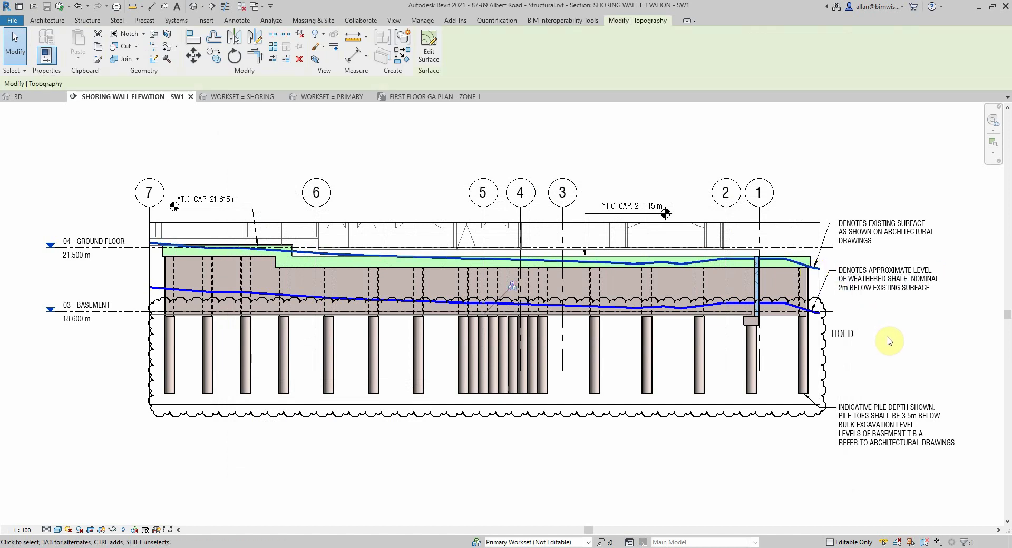
pyautogui.click(891, 339)
pyautogui.scroll(2, 843, 330)
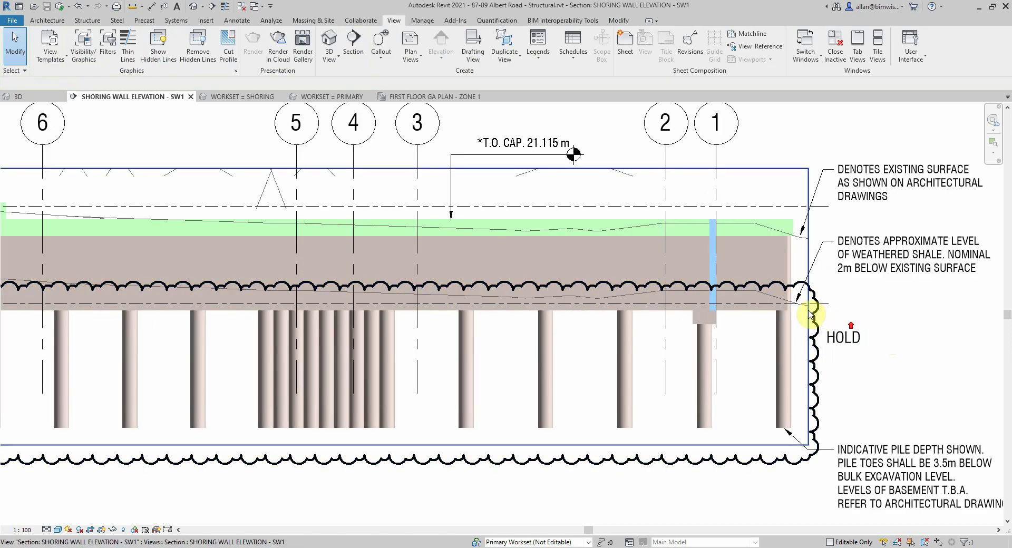
pyautogui.scroll(-1, 803, 307)
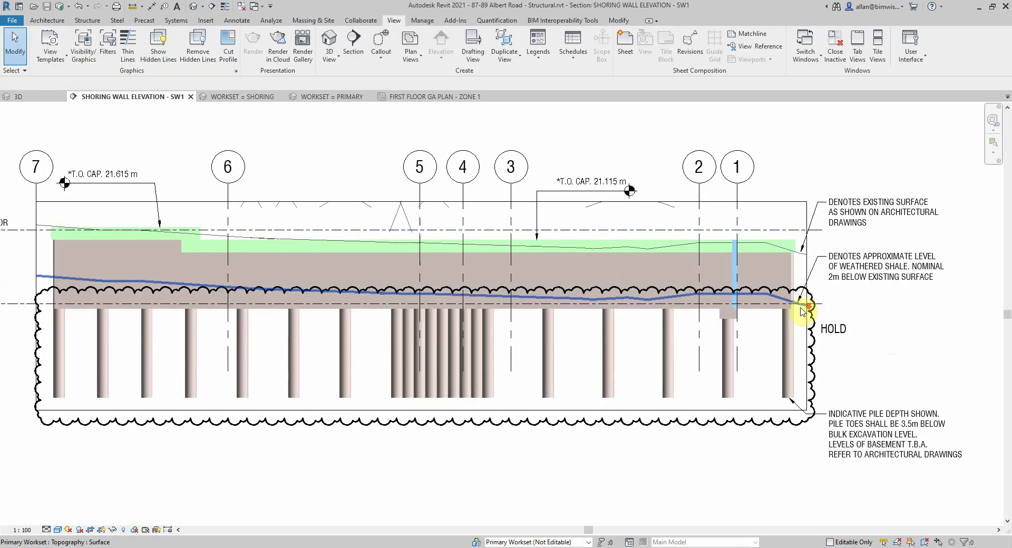
pyautogui.scroll(-1, 803, 311)
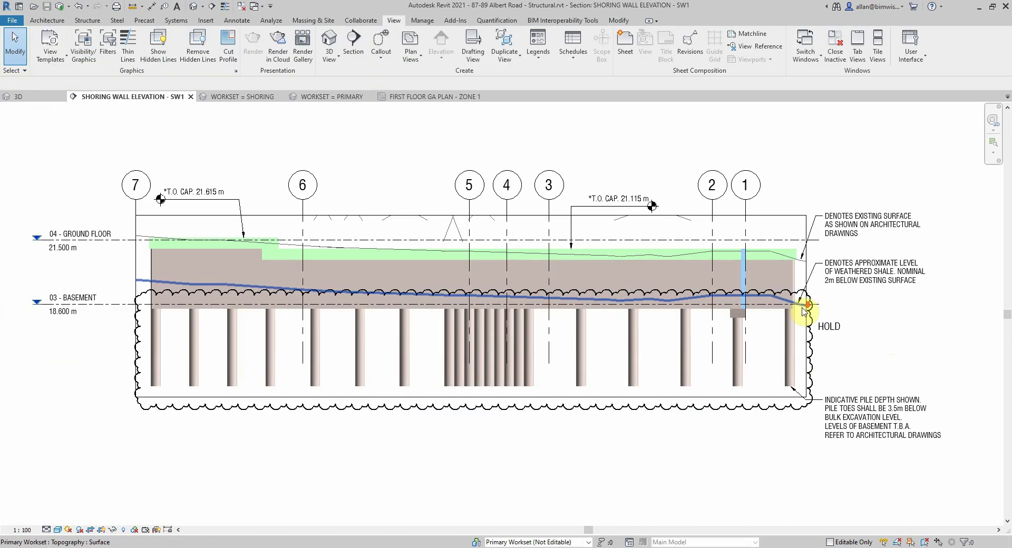
# Check the properties of the existing surface topography line in the elevation, including its material, name and workset
pyautogui.scroll(1, 807, 295)
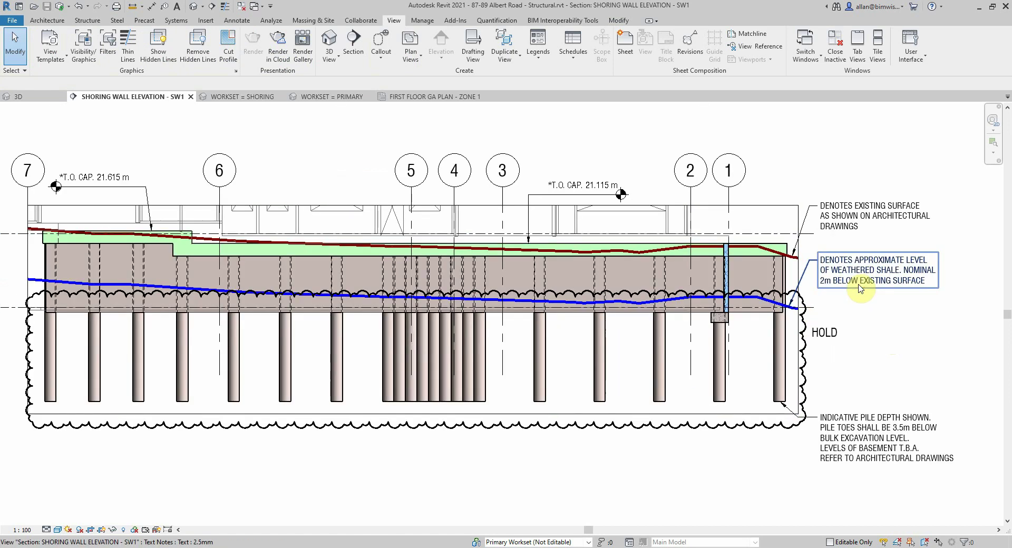
pyautogui.scroll(2, 791, 256)
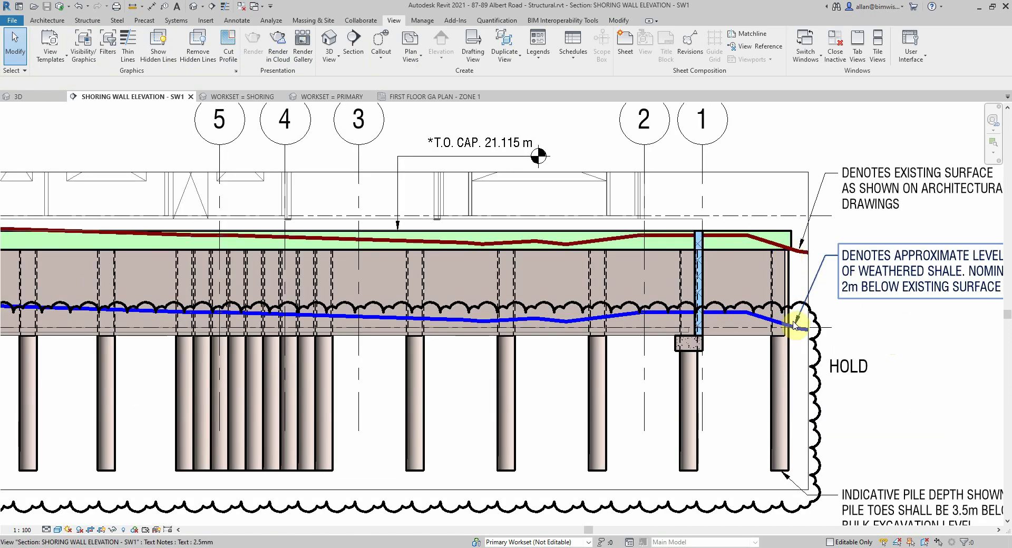
pyautogui.scroll(-1, 796, 311)
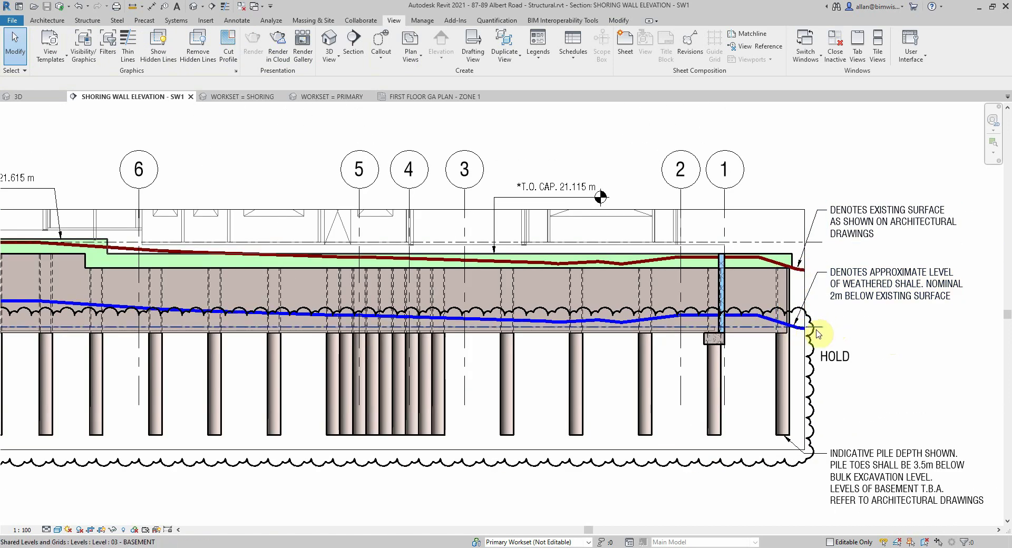
pyautogui.click(797, 291)
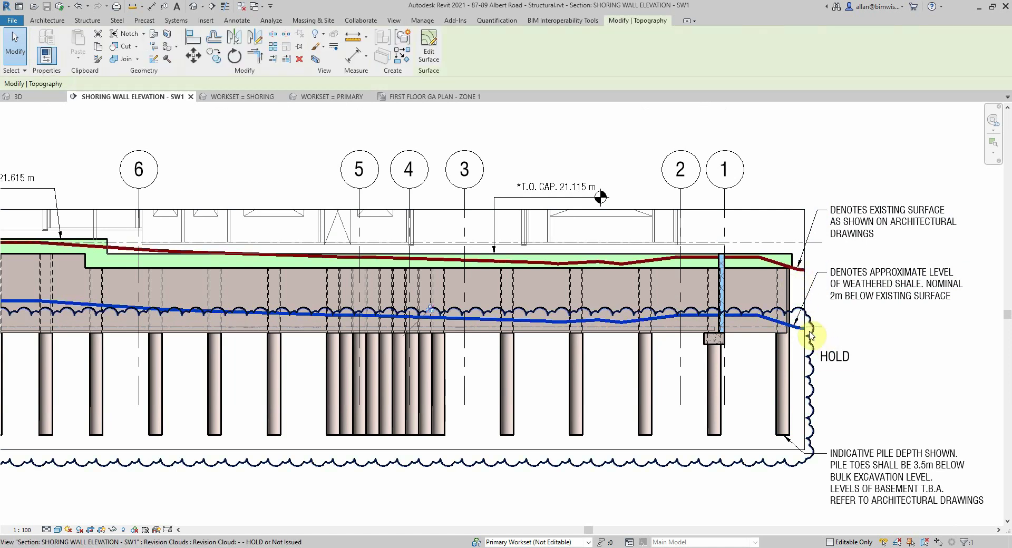
pyautogui.scroll(3, 793, 325)
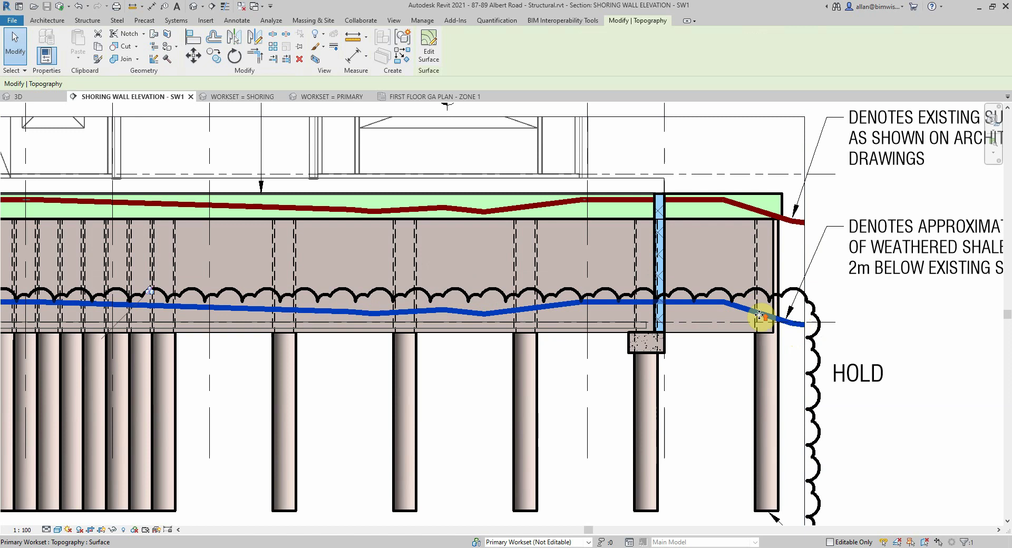
pyautogui.scroll(4, 760, 319)
pyautogui.scroll(-3, 812, 295)
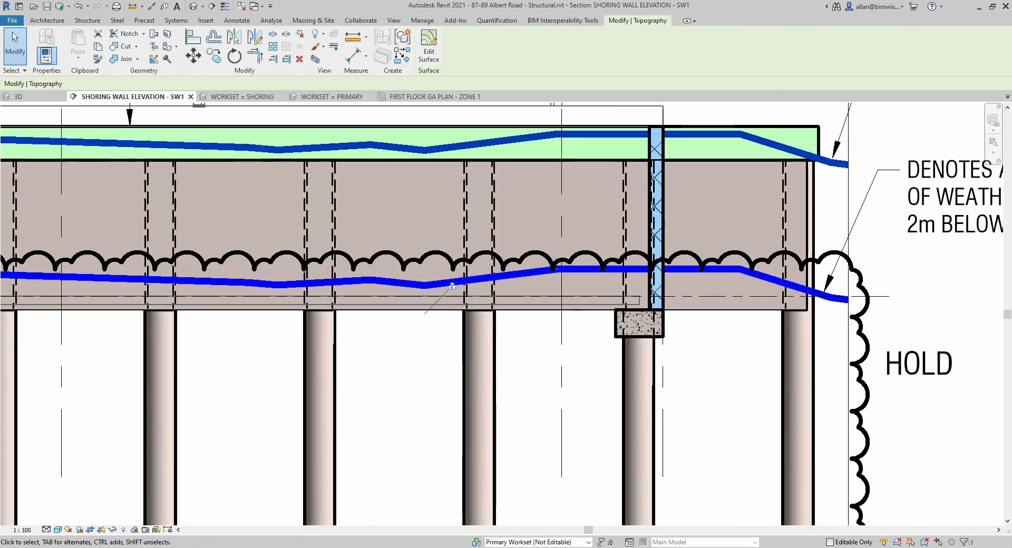
pyautogui.hotkey('ctrl', '1')
pyautogui.click(666, 186)
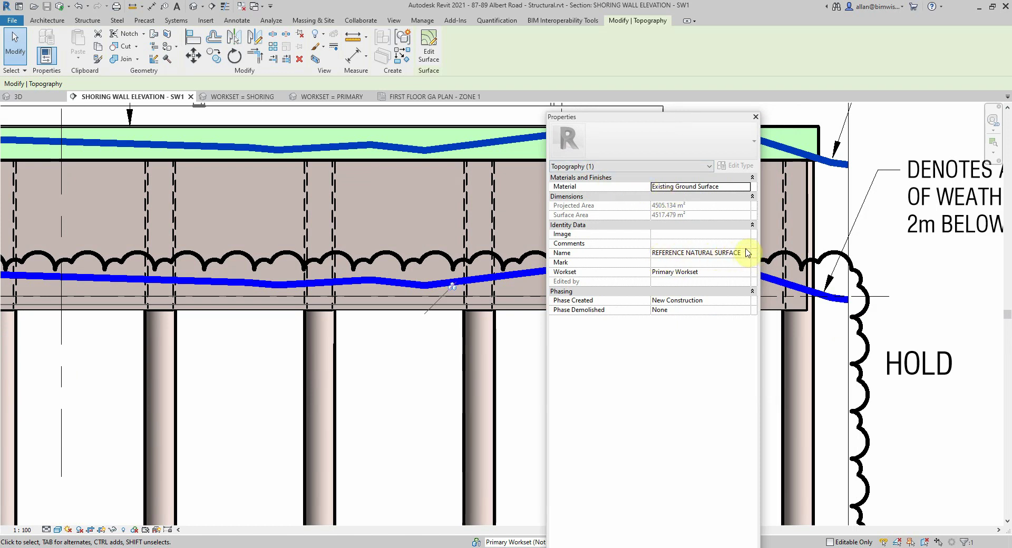
pyautogui.hotkey('ctrl', '1')
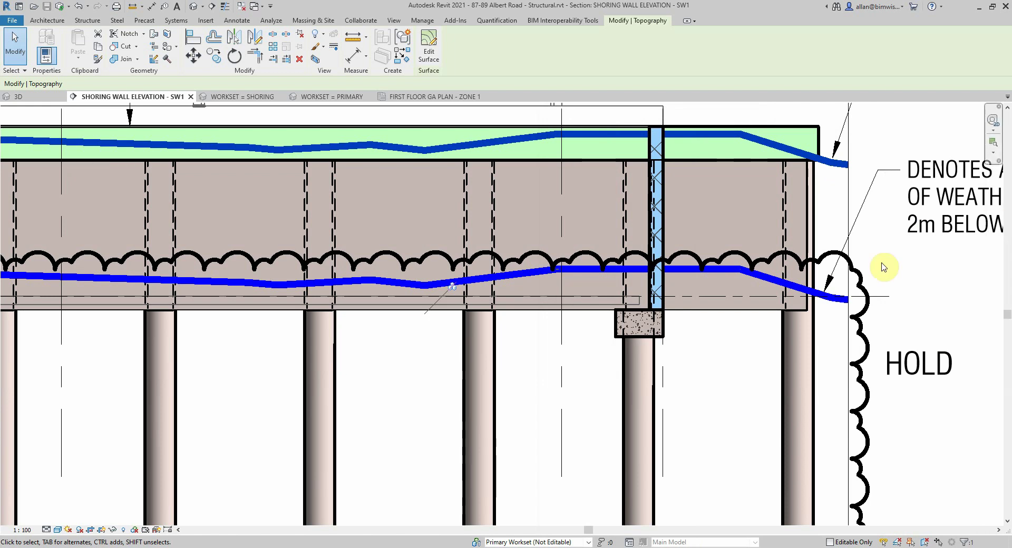
# Check the properties of the weathered shale topography line, including its name and workset, and clear the selection
pyautogui.click(837, 314)
pyautogui.click(863, 299)
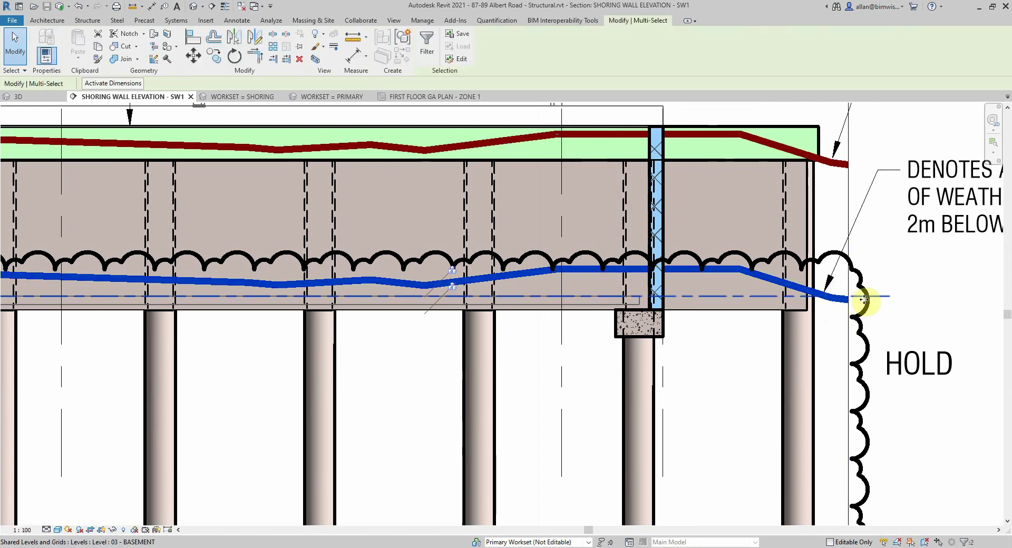
pyautogui.keyDown('shift'); pyautogui.click(878, 297); pyautogui.keyUp('shift')
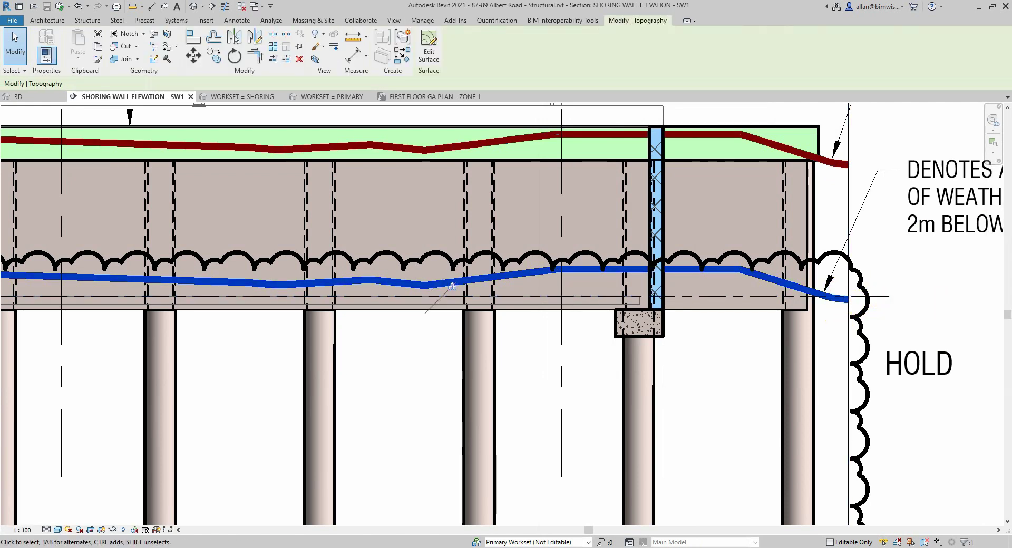
pyautogui.hotkey('ctrl', '1')
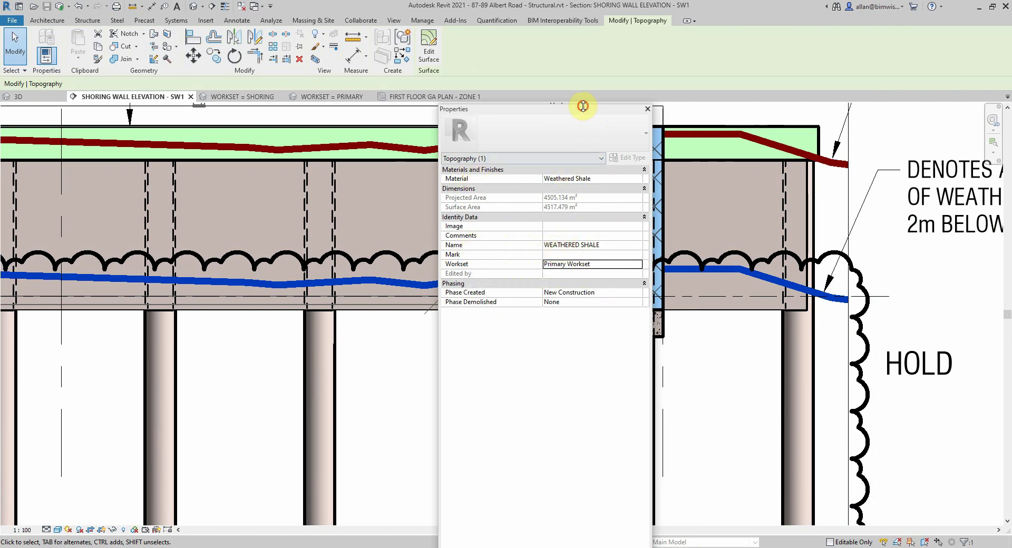
pyautogui.moveTo(583, 106); pyautogui.dragTo(1011, 174)
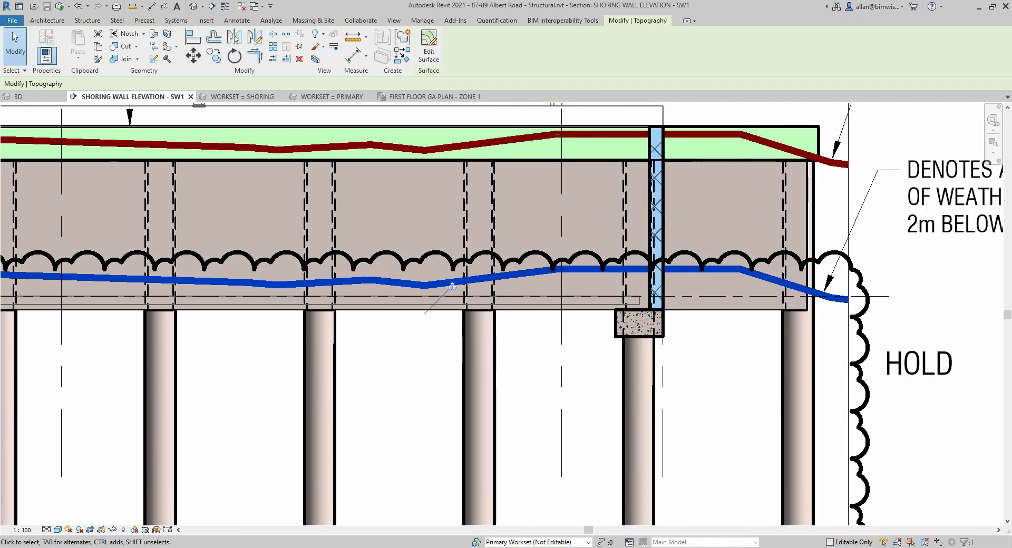
pyautogui.click(695, 357)
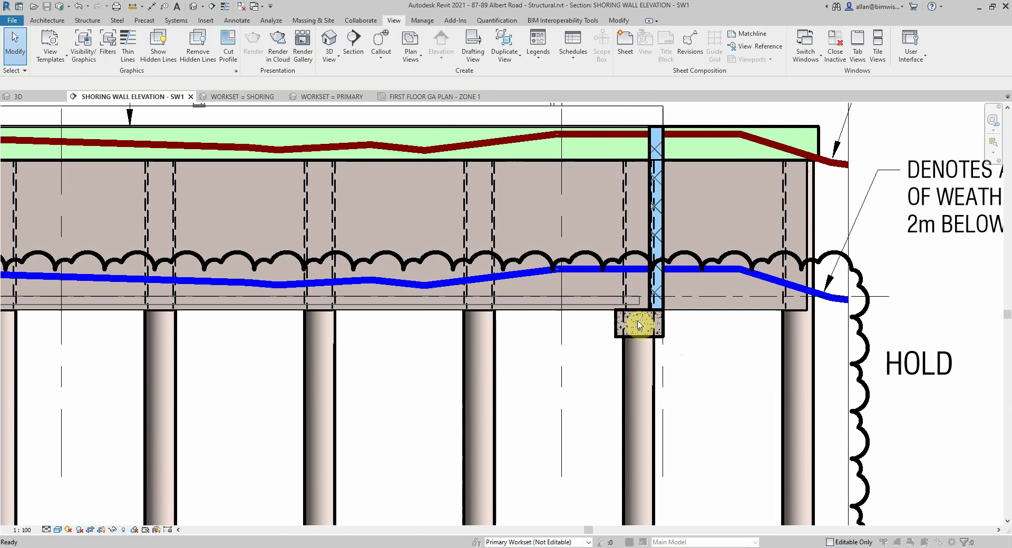
# Review the section's filter list and the cut line overrides of the two Site Topo filters without changing them
pyautogui.press('v')
pyautogui.press('g')
pyautogui.click(483, 160)
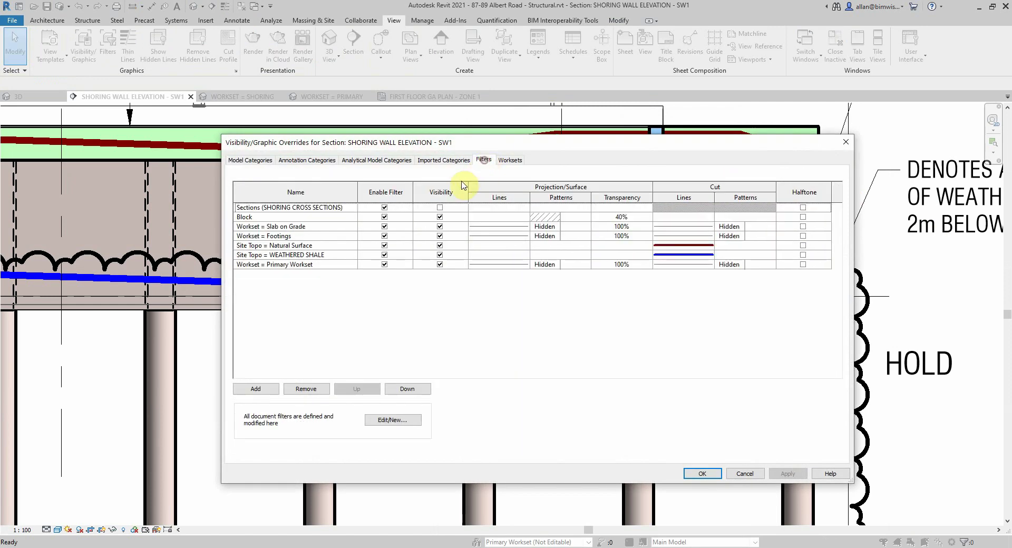
pyautogui.click(265, 247)
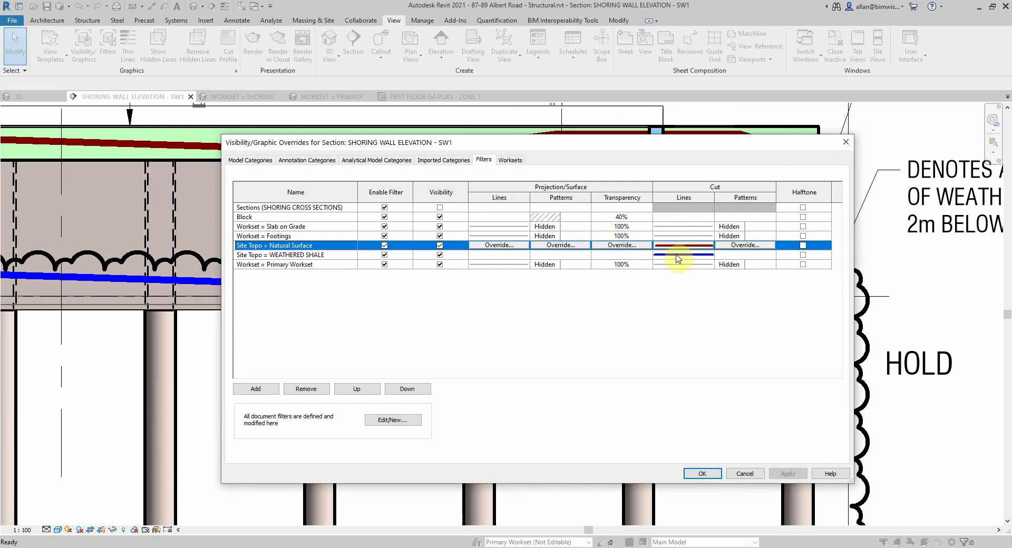
pyautogui.click(846, 142)
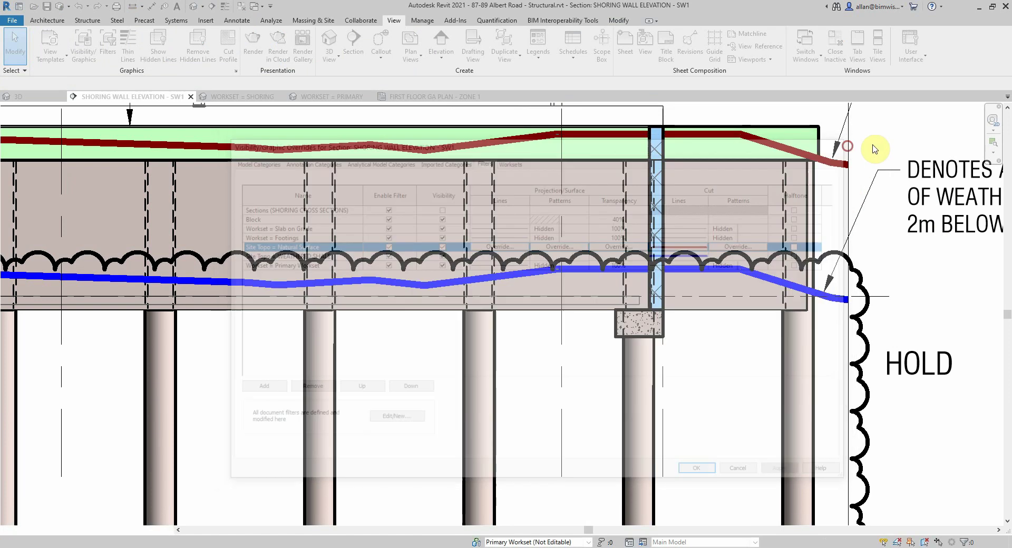
# Move the Site Topo = WEATHERED SHALE filter below Workset = Primary Workset and apply the new filter order
pyautogui.scroll(-3, 846, 203)
pyautogui.moveTo(847, 199); pyautogui.dragTo(821, 320, button='middle')
pyautogui.scroll(-2, 821, 319)
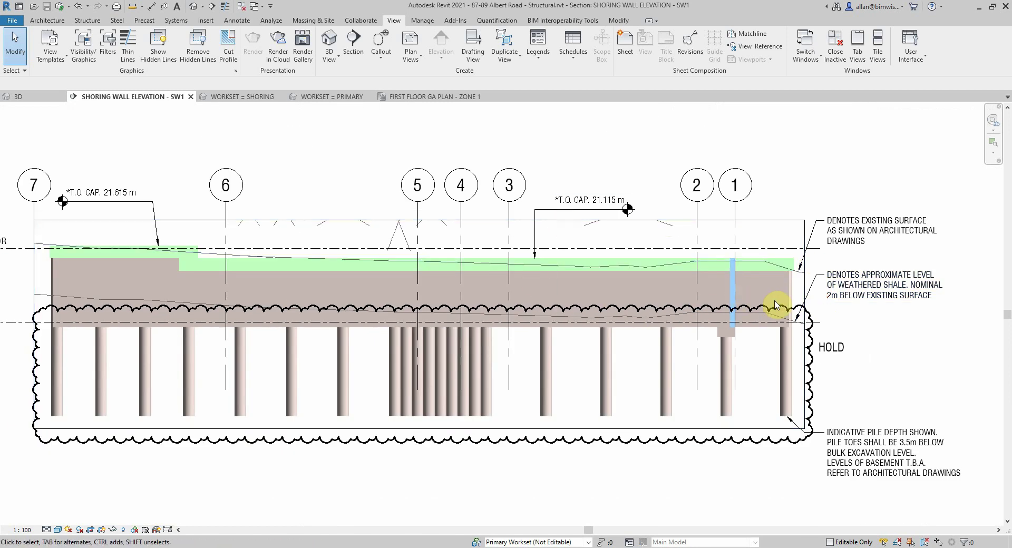
pyautogui.scroll(2, 822, 323)
pyautogui.press('v')
pyautogui.press('g')
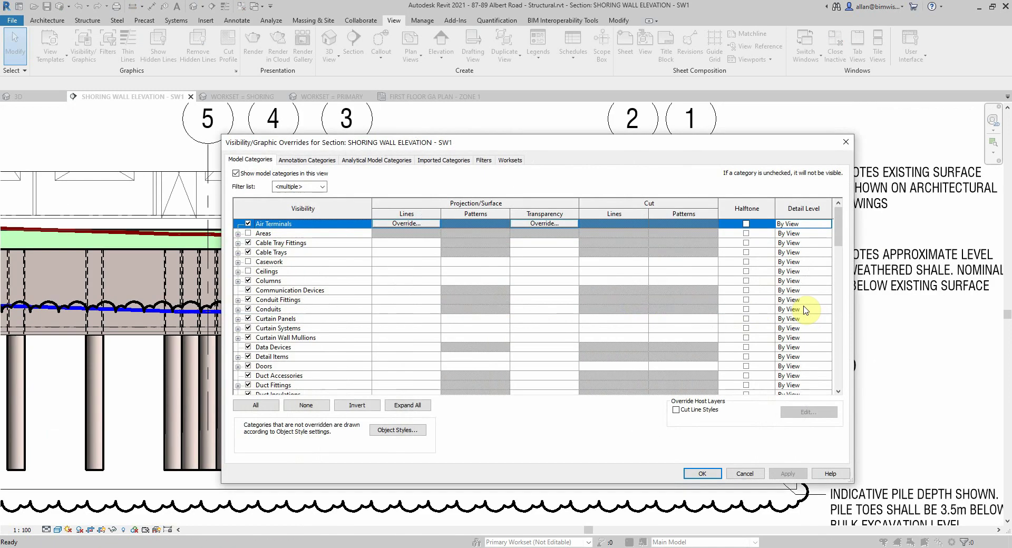
pyautogui.click(483, 159)
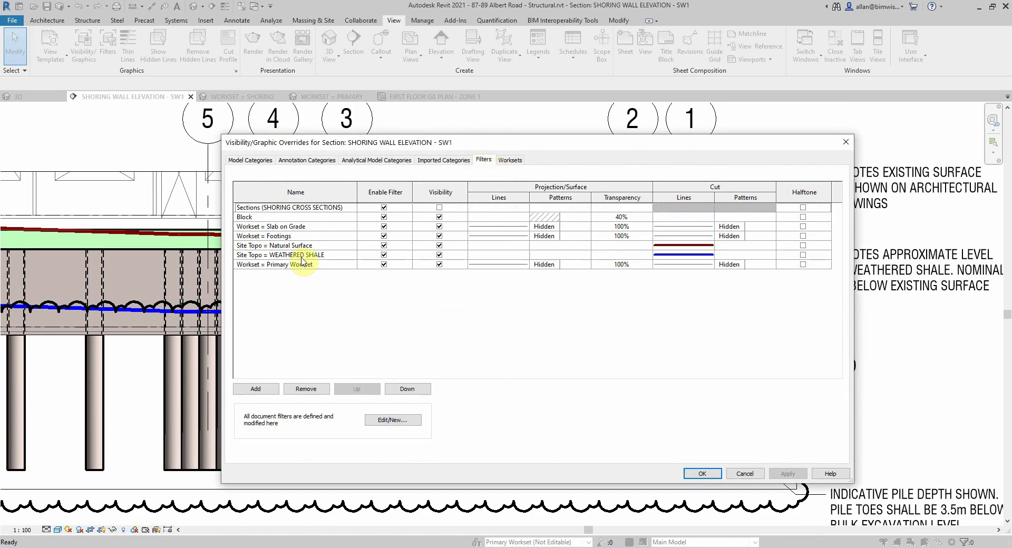
pyautogui.click(303, 255)
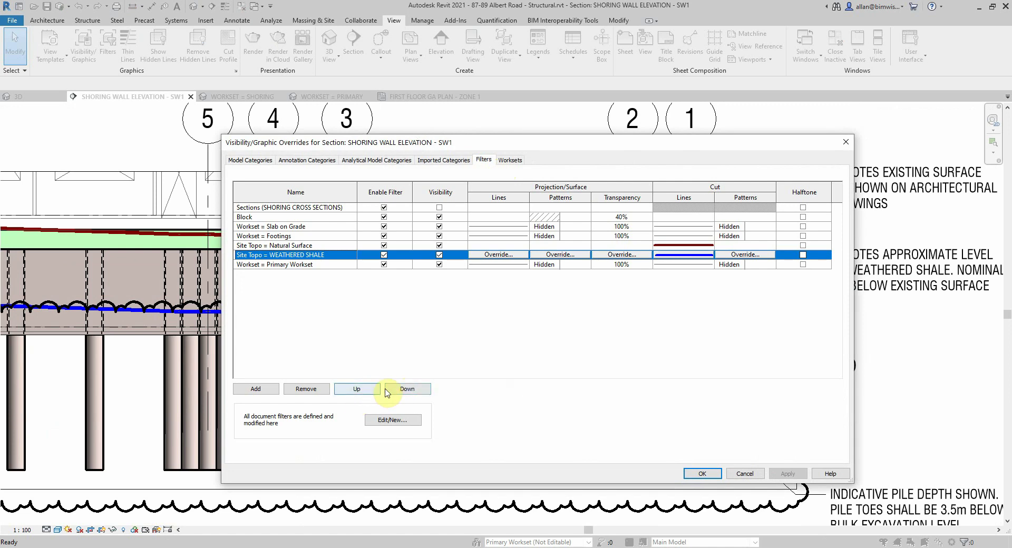
pyautogui.click(409, 392)
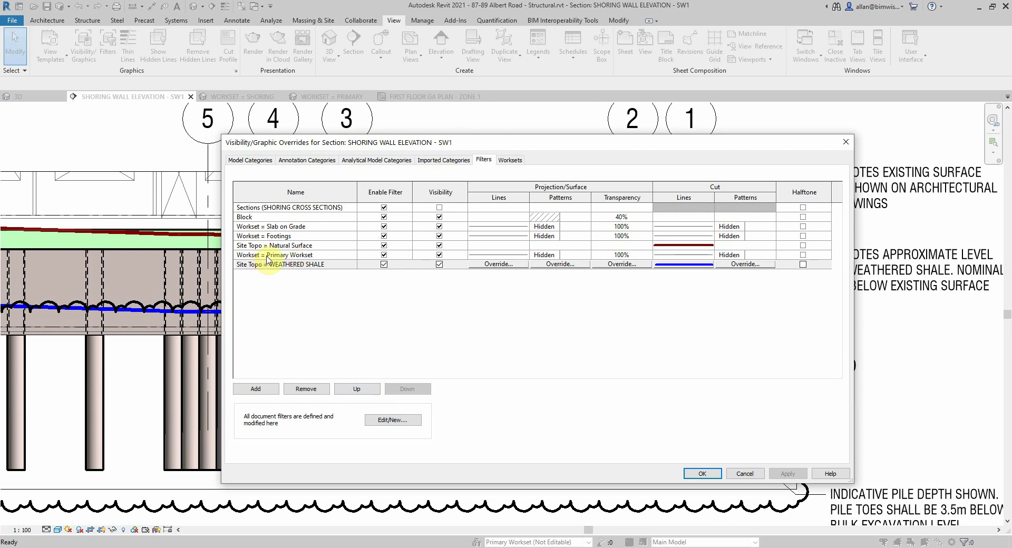
pyautogui.click(703, 473)
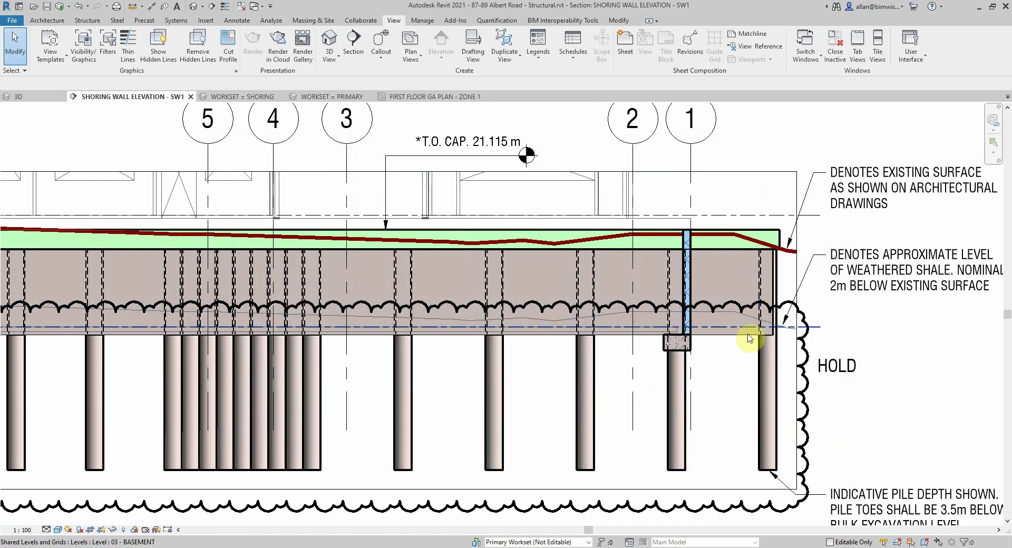
# Move the Site Topo = WEATHERED SHALE filter back above Workset = Primary Workset and apply the order
pyautogui.press('v')
pyautogui.press('g')
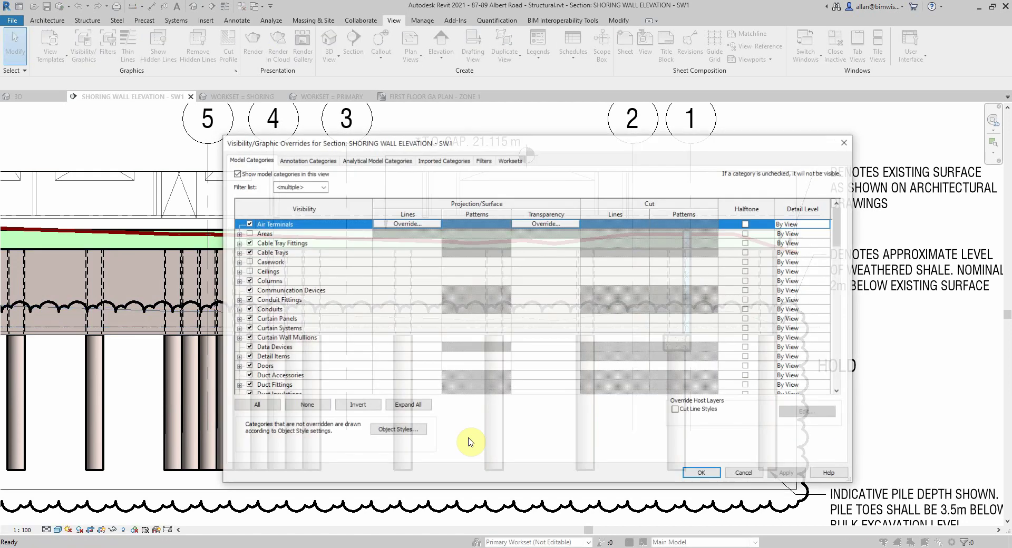
pyautogui.click(481, 160)
pyautogui.click(287, 255)
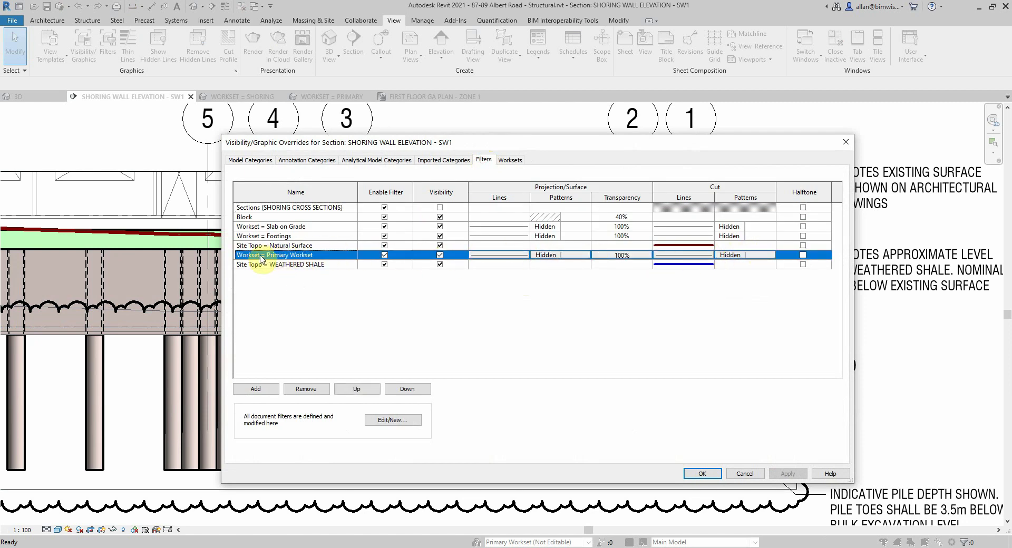
pyautogui.click(266, 265)
pyautogui.click(357, 389)
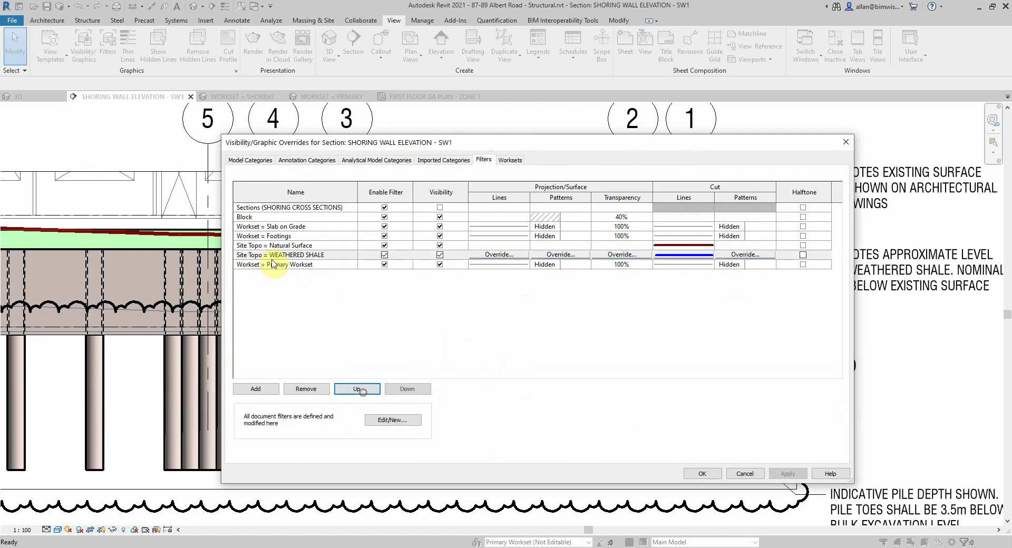
pyautogui.click(703, 473)
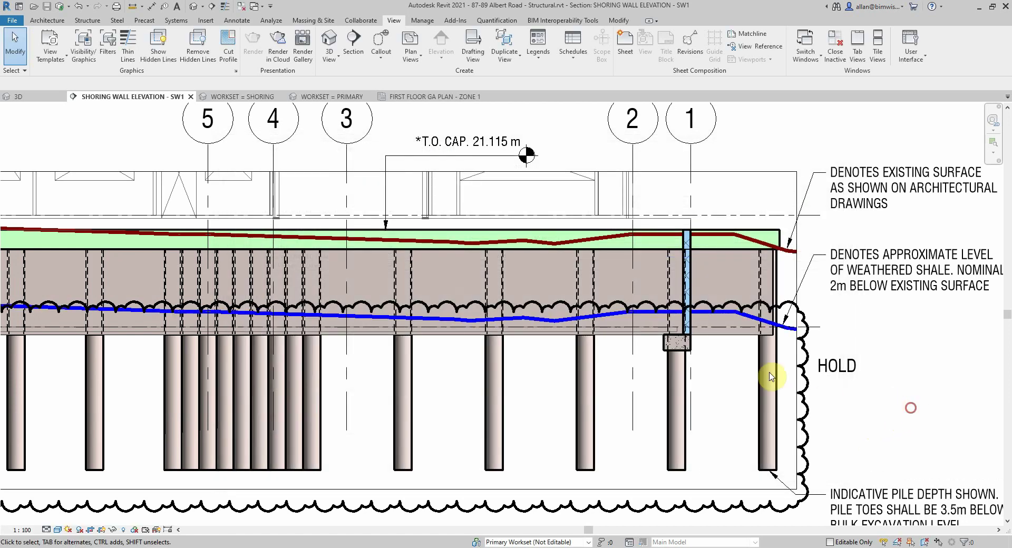
# Examine the whole shoring wall elevation and check the available visual styles without changing the current one
pyautogui.scroll(-2, 762, 356)
pyautogui.scroll(-3, 762, 356)
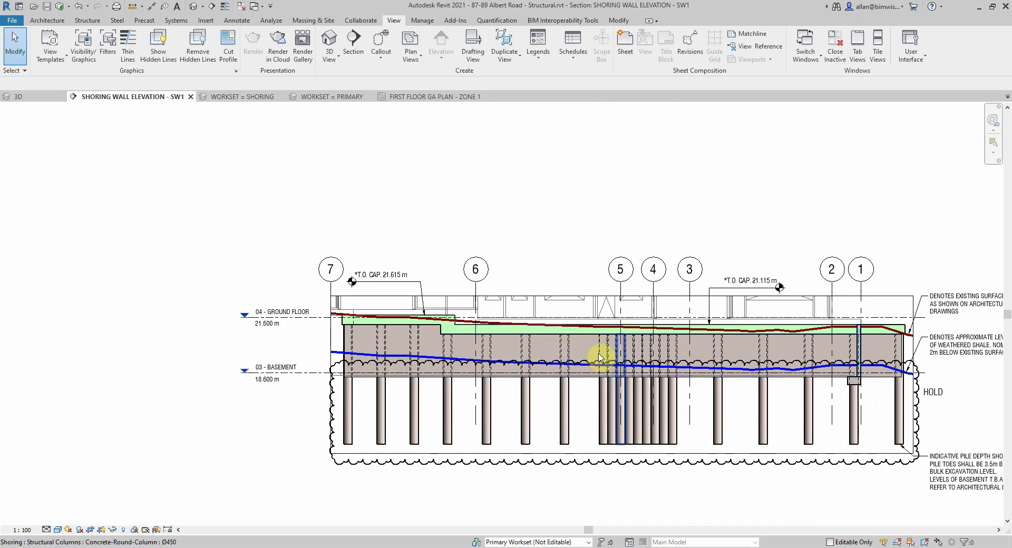
pyautogui.scroll(4, 507, 409)
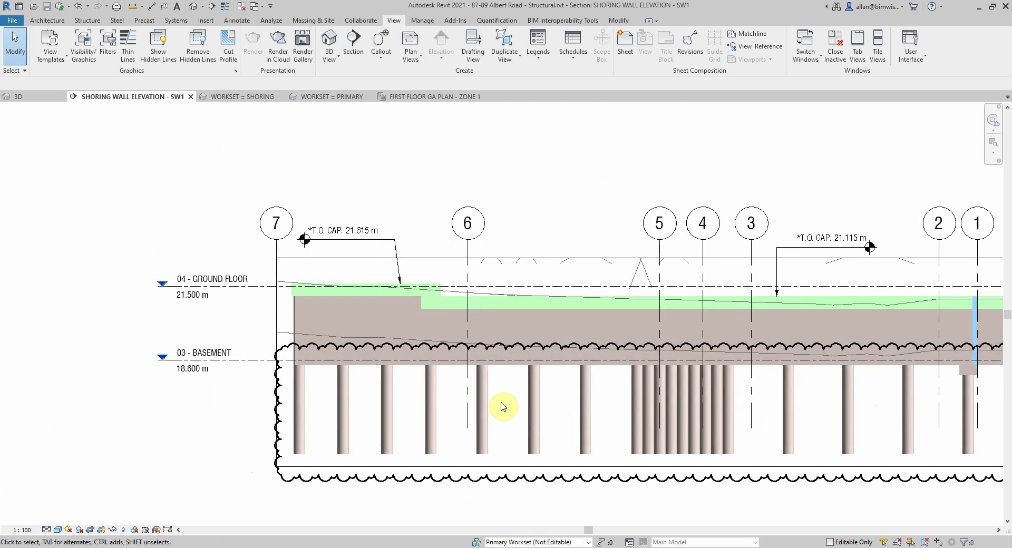
pyautogui.scroll(-4, 503, 396)
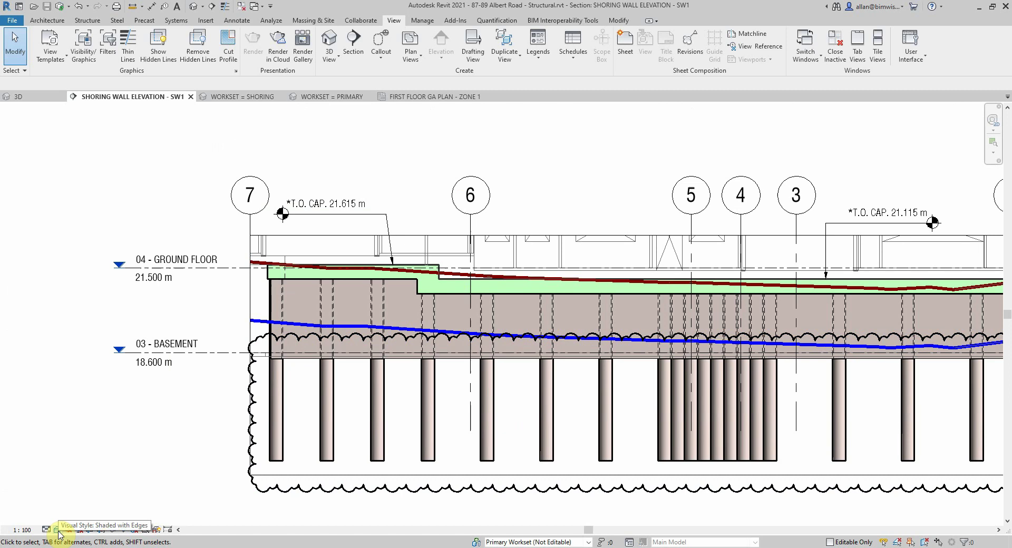
pyautogui.click(59, 531)
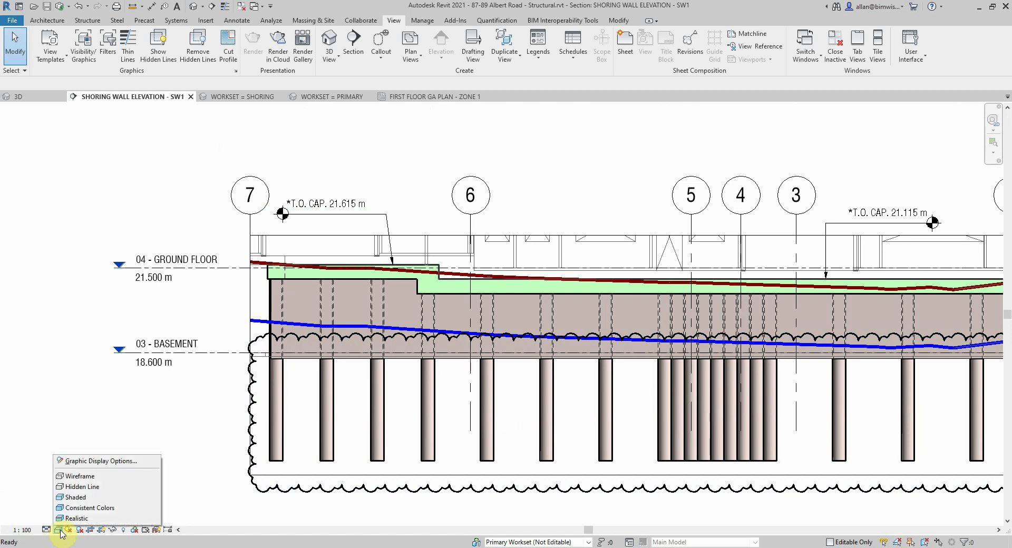
pyautogui.click(211, 485)
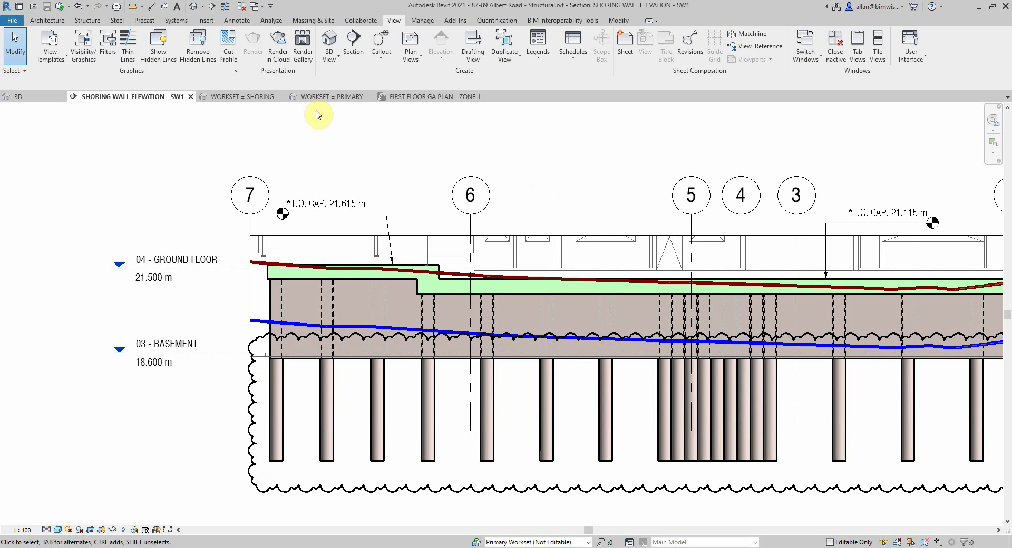
# Review the section's model category overrides down to the Topography category and its transparency
pyautogui.press('v')
pyautogui.press('g')
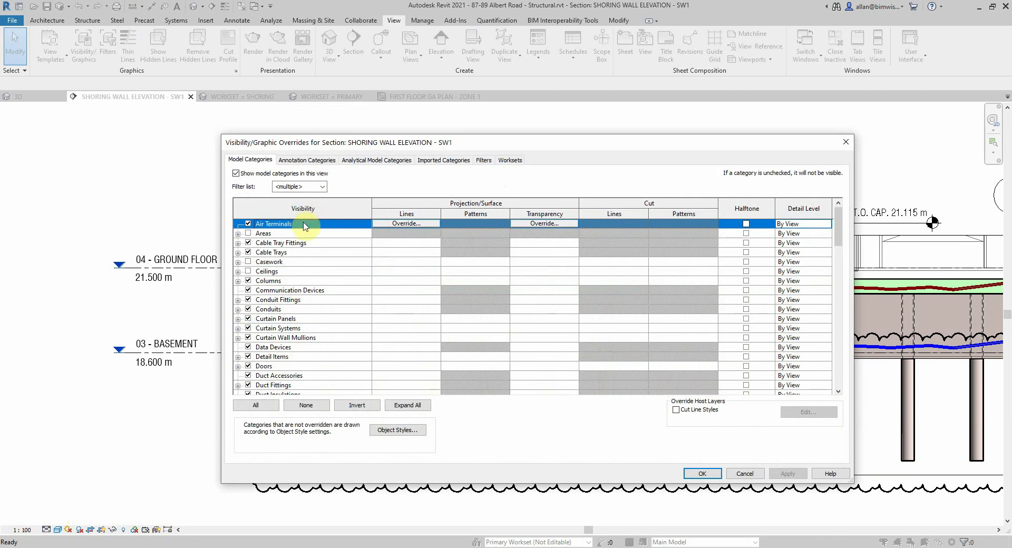
pyautogui.scroll(-10, 311, 208)
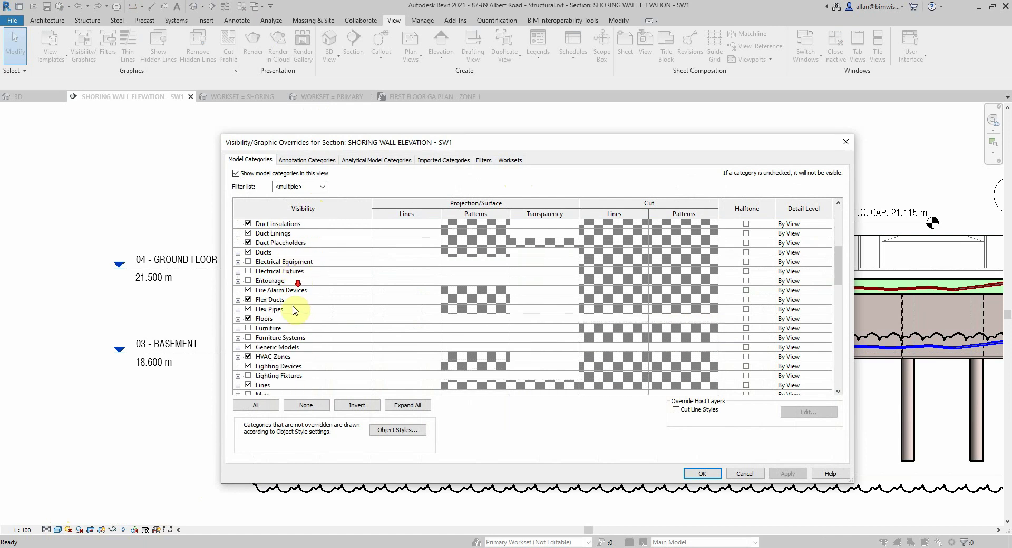
pyautogui.scroll(-10, 295, 310)
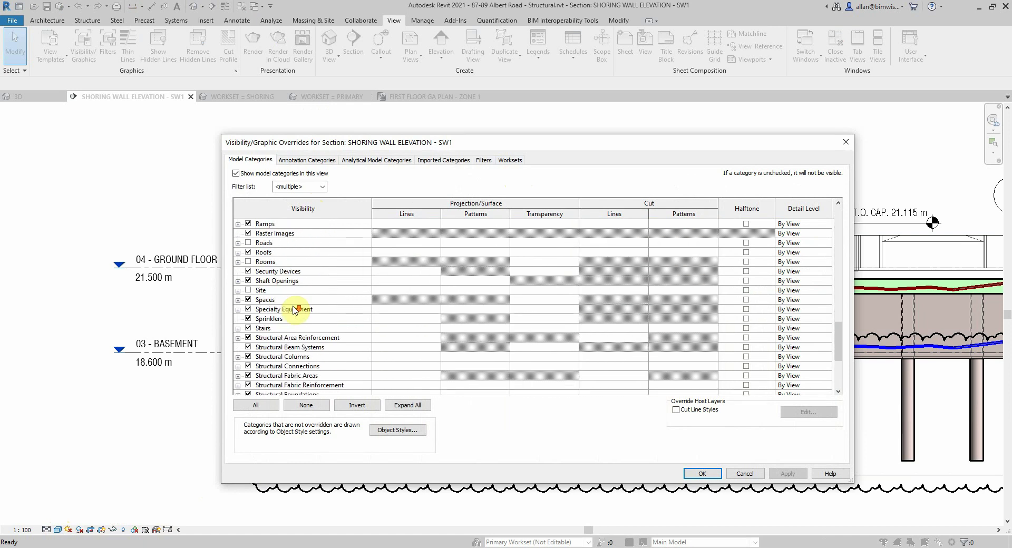
pyautogui.scroll(-2, 294, 310)
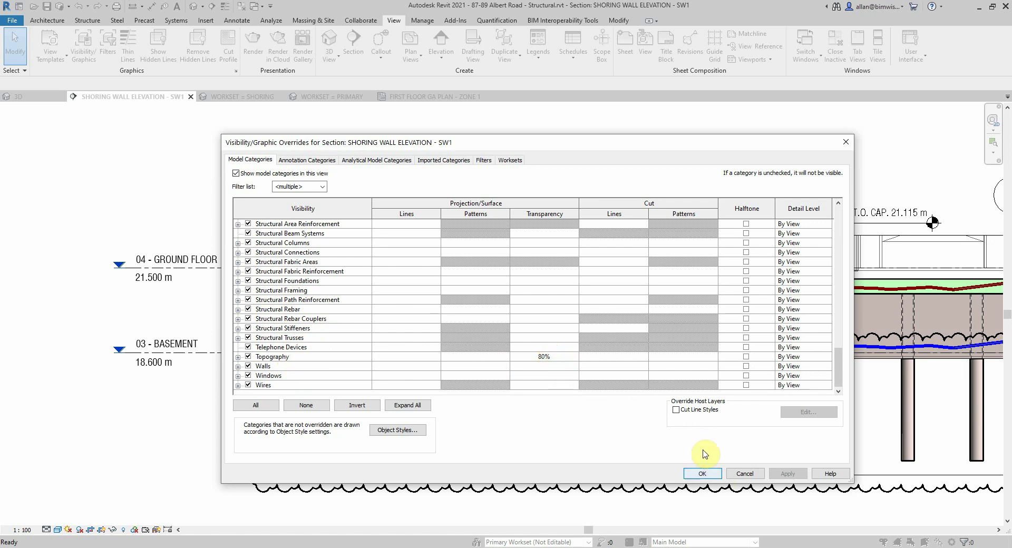
# Close the category overrides and review the filters applied to the shoring wall elevation without changing them
pyautogui.click(701, 472)
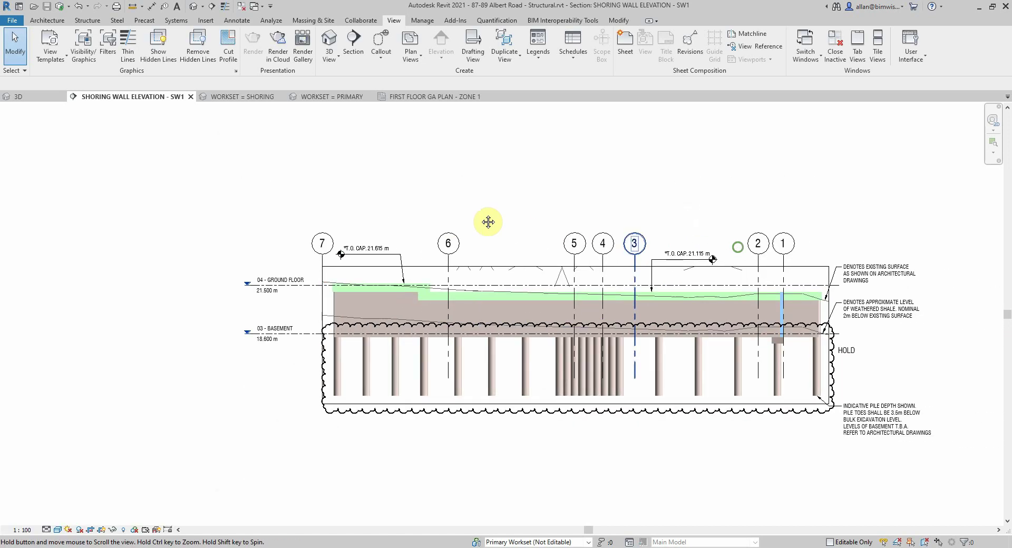
pyautogui.scroll(3, 575, 211)
pyautogui.press('g')
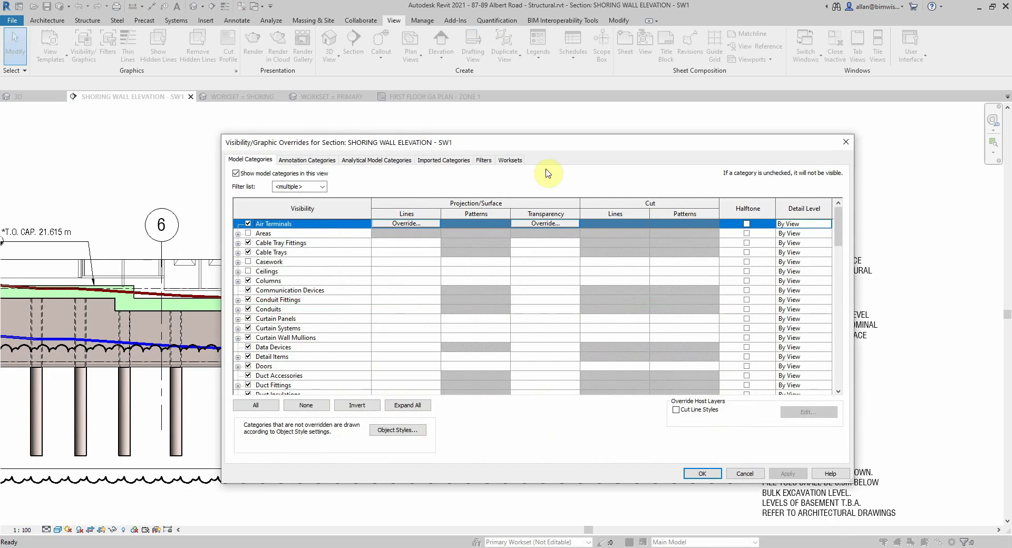
pyautogui.click(483, 160)
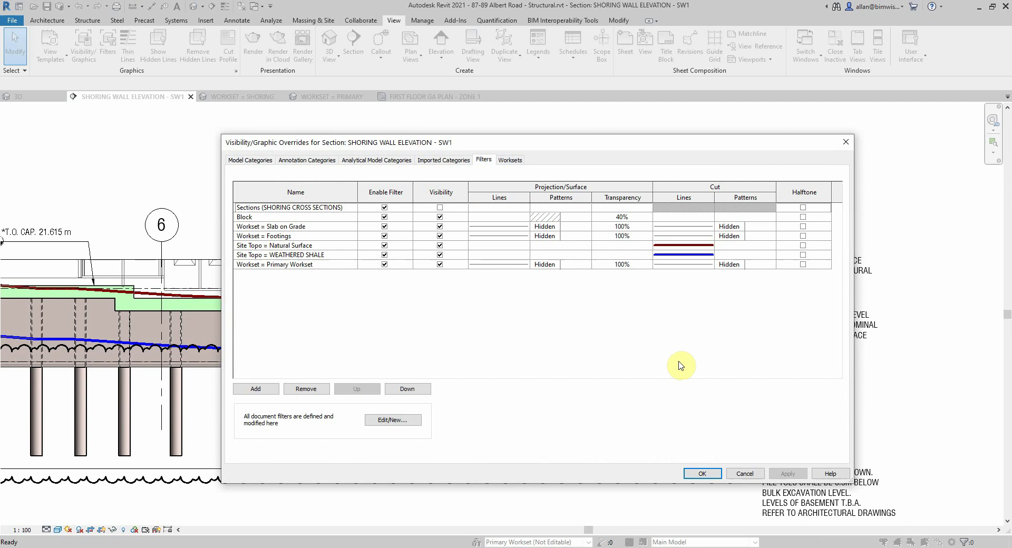
pyautogui.click(702, 474)
# Examine the WORKSET = SHORING and WORKSET = PRIMARY 3D views, orbiting the primary workset model
pyautogui.click(238, 97)
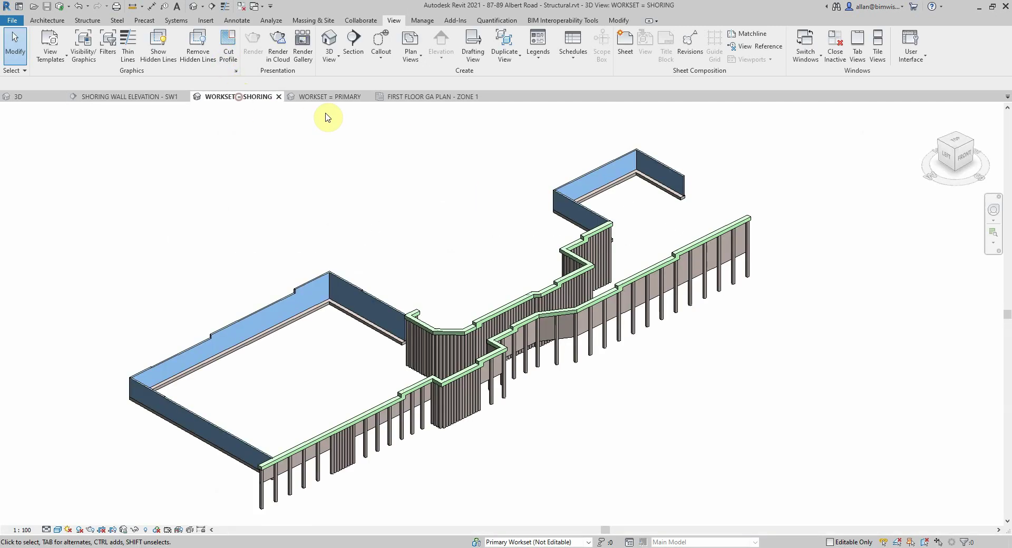
pyautogui.click(327, 97)
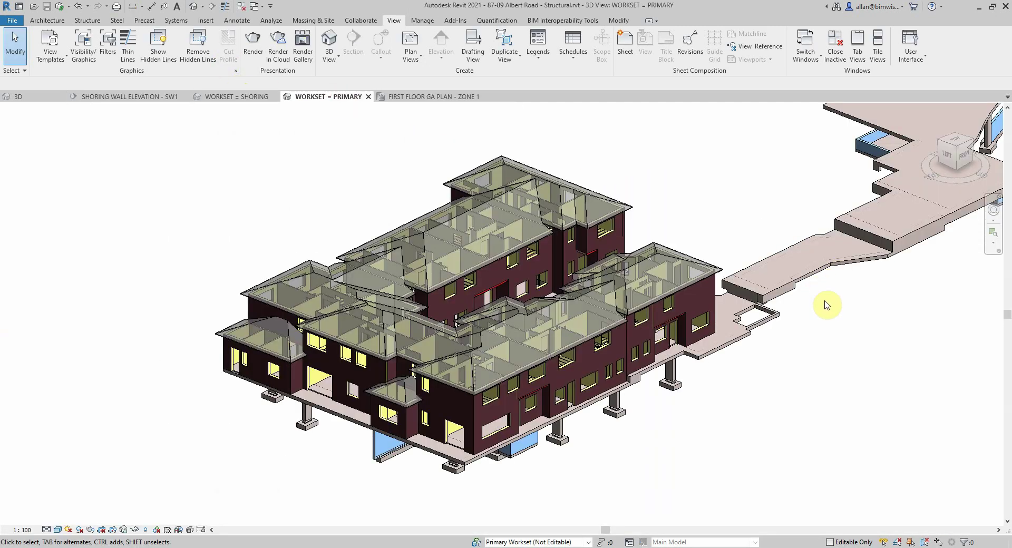
pyautogui.keyDown('shift'); pyautogui.moveTo(827, 304); pyautogui.dragTo(842, 371, button='middle'); pyautogui.keyUp('shift')
pyautogui.keyDown('shift'); pyautogui.moveTo(854, 321); pyautogui.dragTo(443, 137, button='middle'); pyautogui.keyUp('shift')
# Open the FIRST FLOOR GA PLAN - ZONE 1 view and look over its framing layout
pyautogui.click(442, 97)
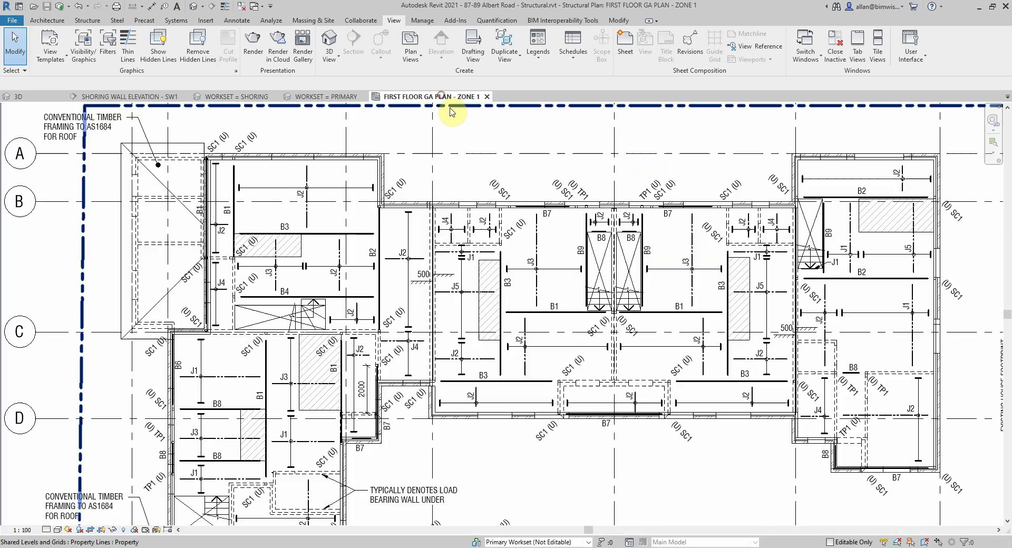
pyautogui.scroll(-5, 625, 348)
pyautogui.moveTo(685, 386); pyautogui.dragTo(617, 411, button='middle')
pyautogui.scroll(1, 618, 412)
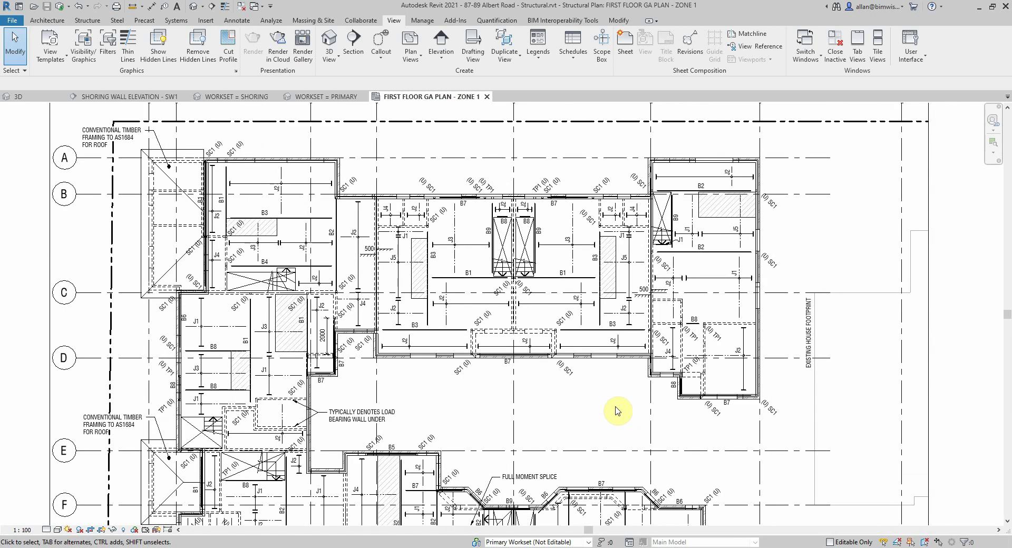
pyautogui.moveTo(618, 412); pyautogui.dragTo(635, 322, button='middle')
# Review the first floor plan's filters and the Floor (YELLOW TOUNGE) line override, leaving the settings unchanged
pyautogui.press('v')
pyautogui.press('g')
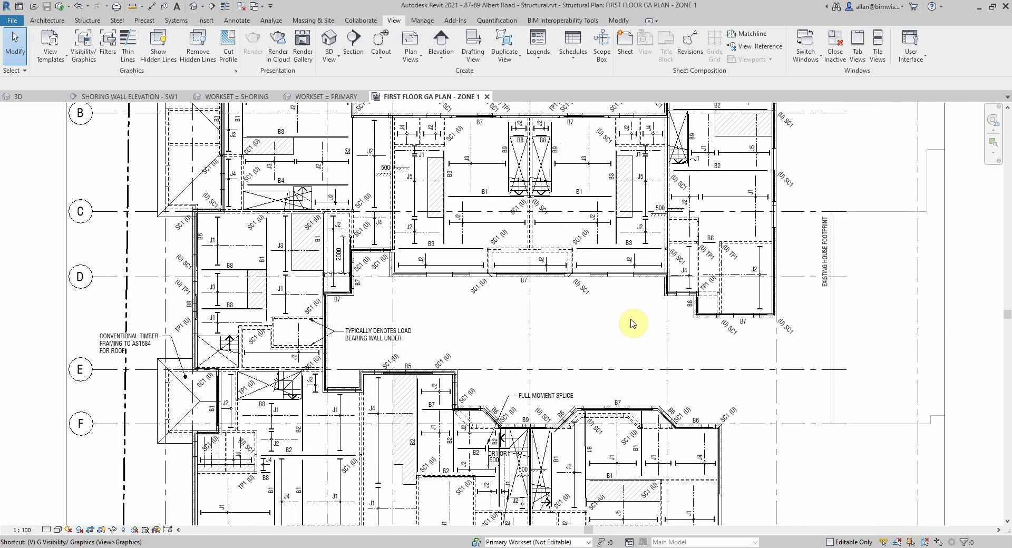
pyautogui.click(445, 161)
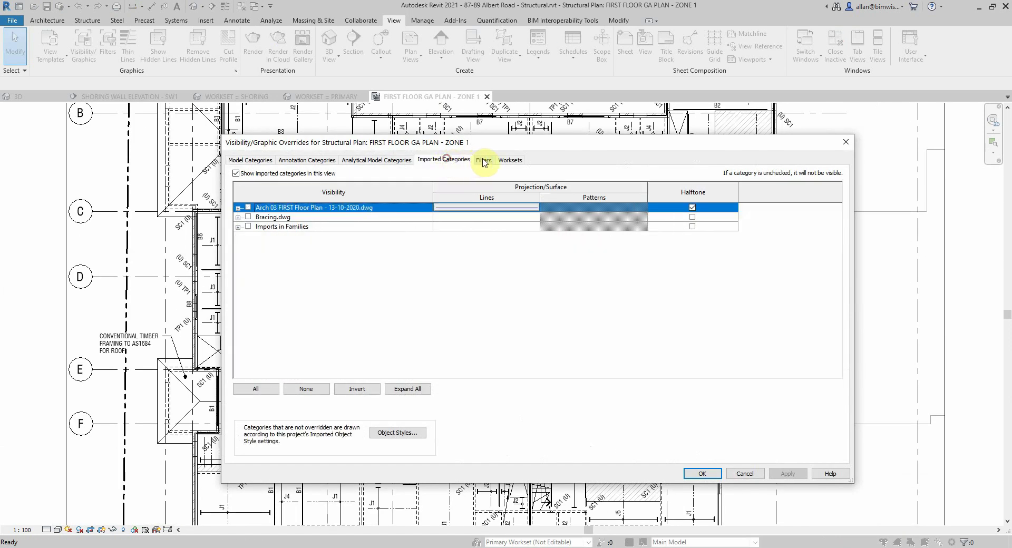
pyautogui.click(484, 160)
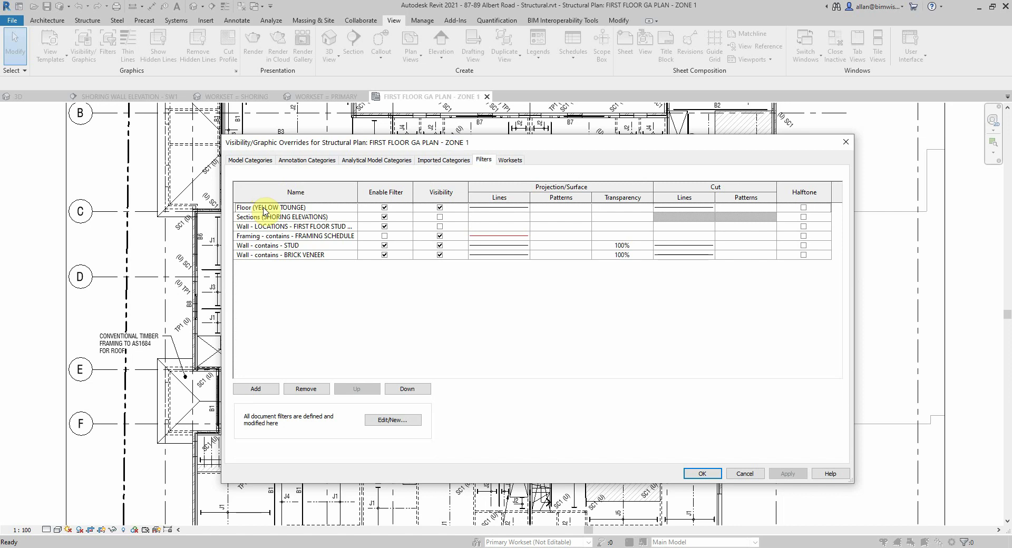
pyautogui.click(490, 211)
pyautogui.click(509, 208)
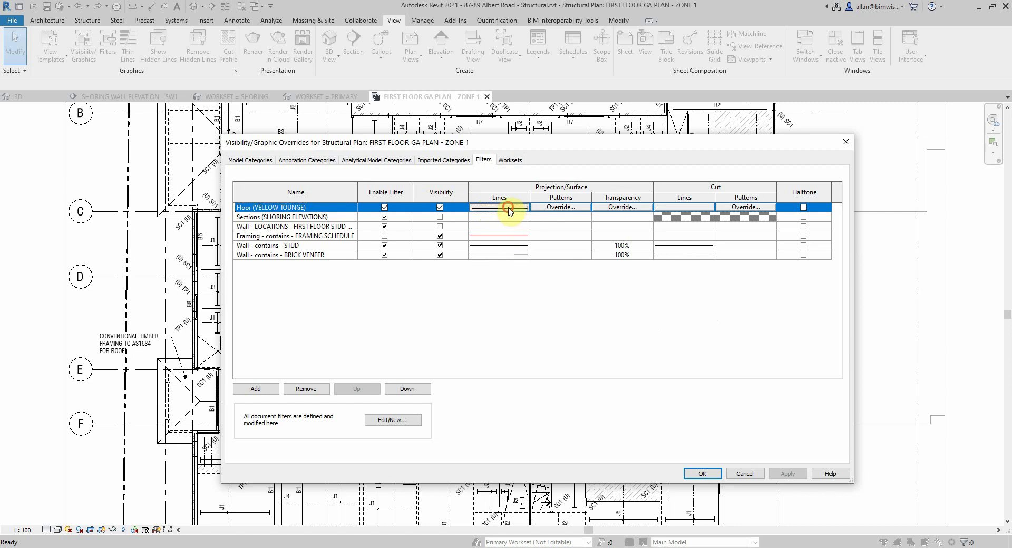
pyautogui.click(595, 288)
pyautogui.click(753, 471)
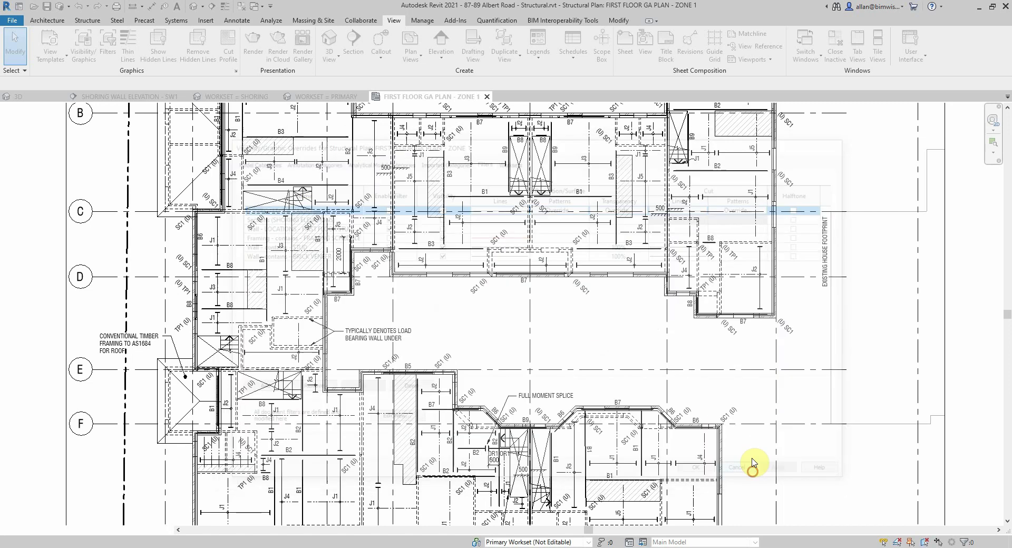
# Examine the beams, joists and walls across the first floor plan, including the areas around grids C to F
pyautogui.click(577, 318)
pyautogui.click(578, 458)
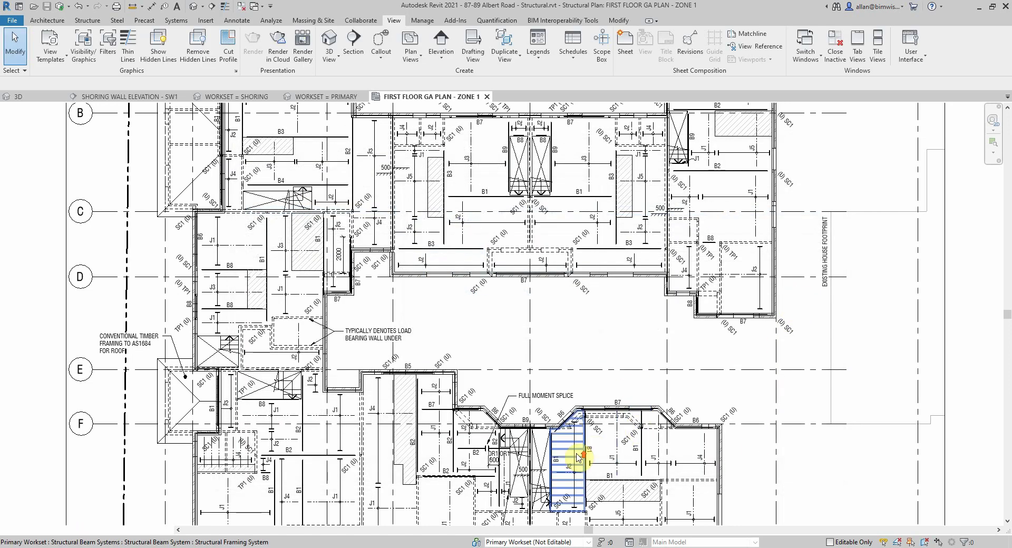
pyautogui.scroll(5, 579, 457)
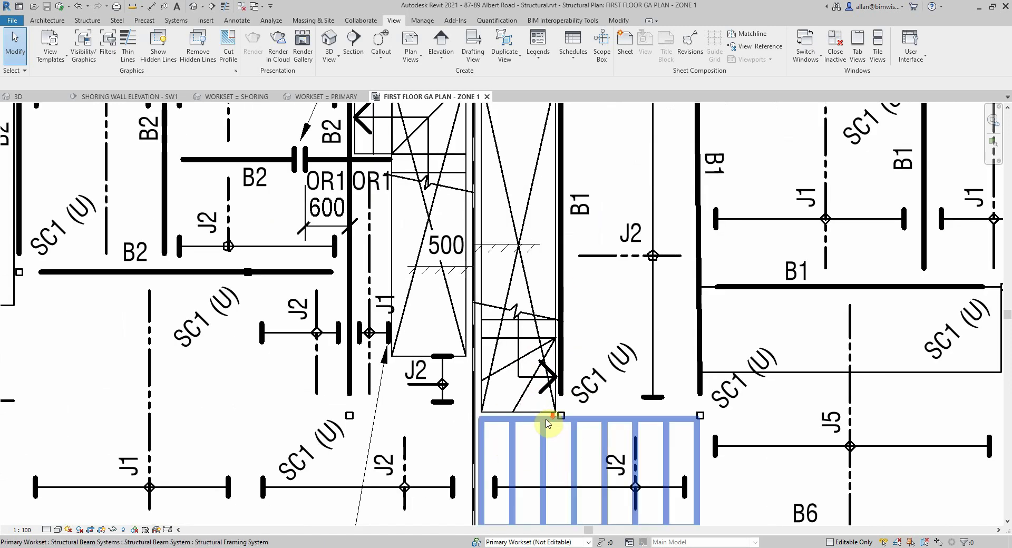
pyautogui.scroll(-4, 547, 423)
pyautogui.scroll(-3, 565, 418)
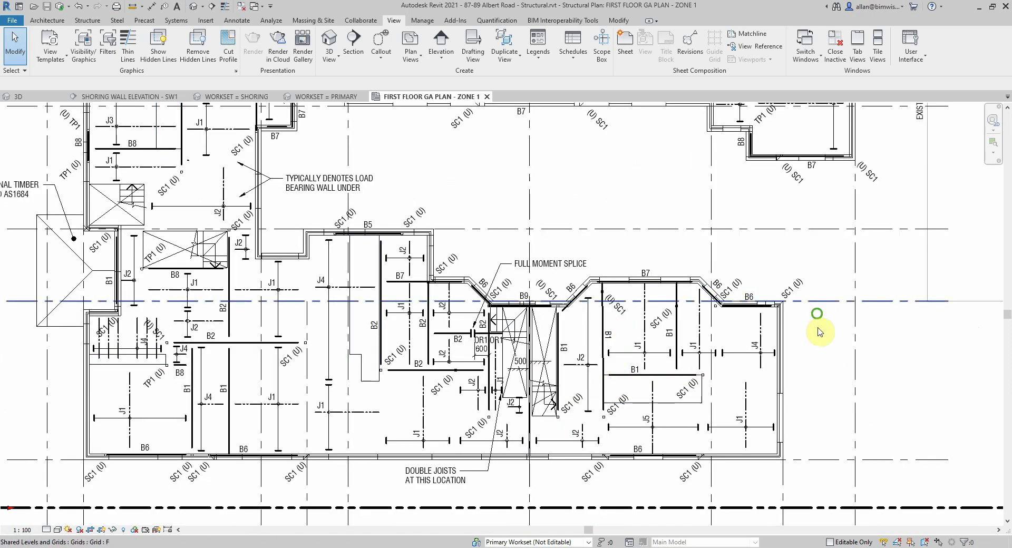
pyautogui.keyDown('ctrl'); pyautogui.scroll(5, 820, 332); pyautogui.keyUp('ctrl')
pyautogui.moveTo(696, 380); pyautogui.dragTo(760, 451, button='middle')
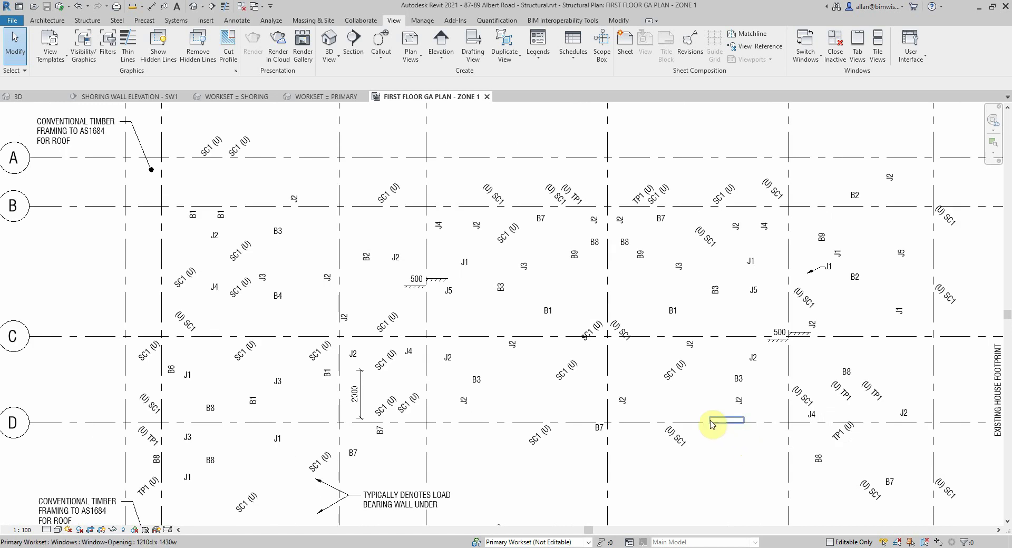
pyautogui.scroll(4, 709, 429)
pyautogui.scroll(-1, 654, 454)
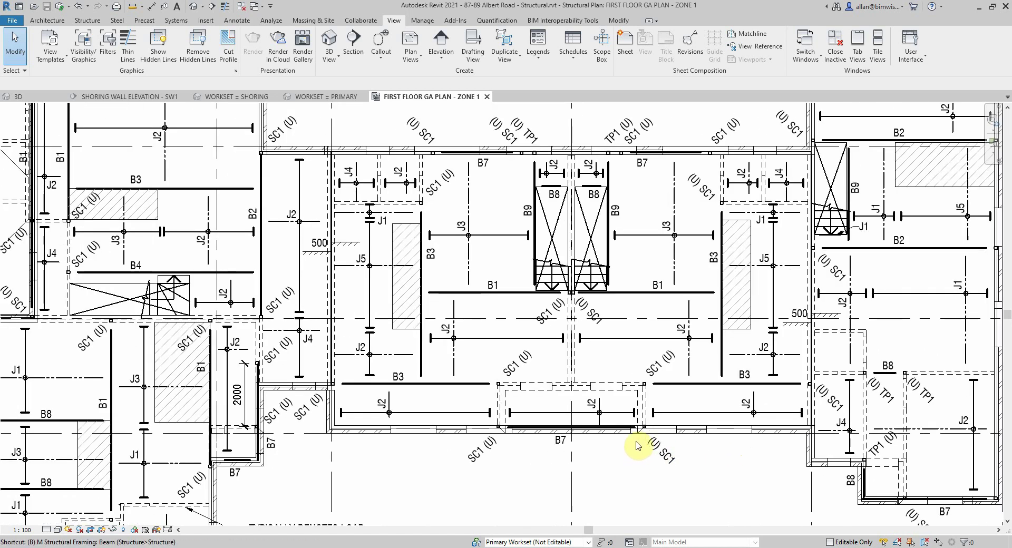
# Inspect the category and type rule that defines the Sections (SHORING ELEVATIONS) filter of the first floor plan
pyautogui.press('v')
pyautogui.press('g')
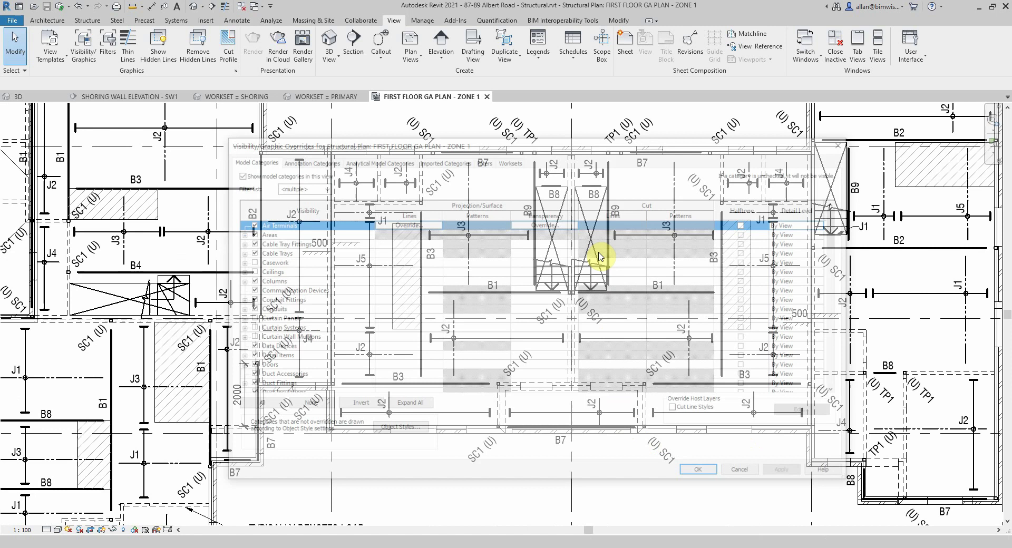
pyautogui.click(483, 160)
pyautogui.click(243, 217)
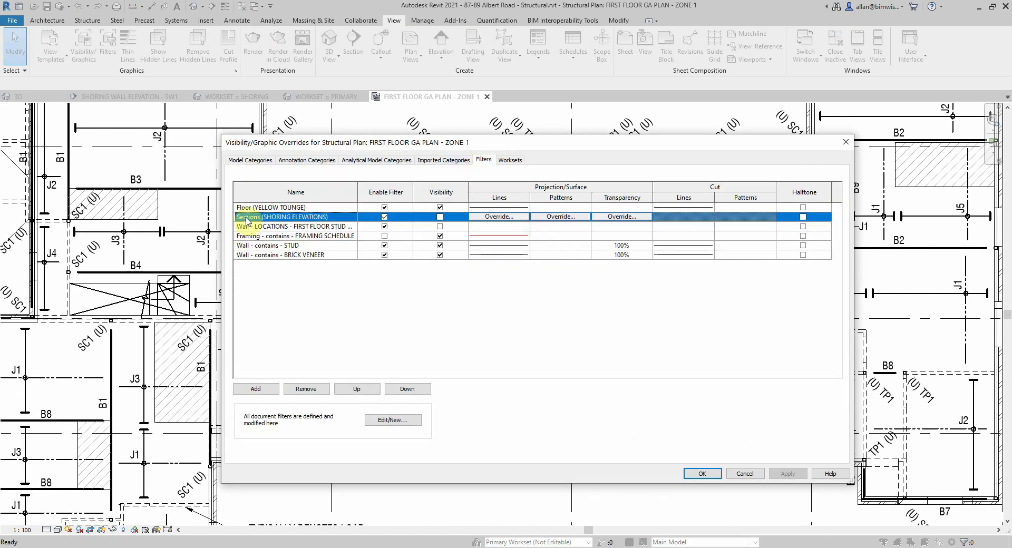
pyautogui.click(392, 420)
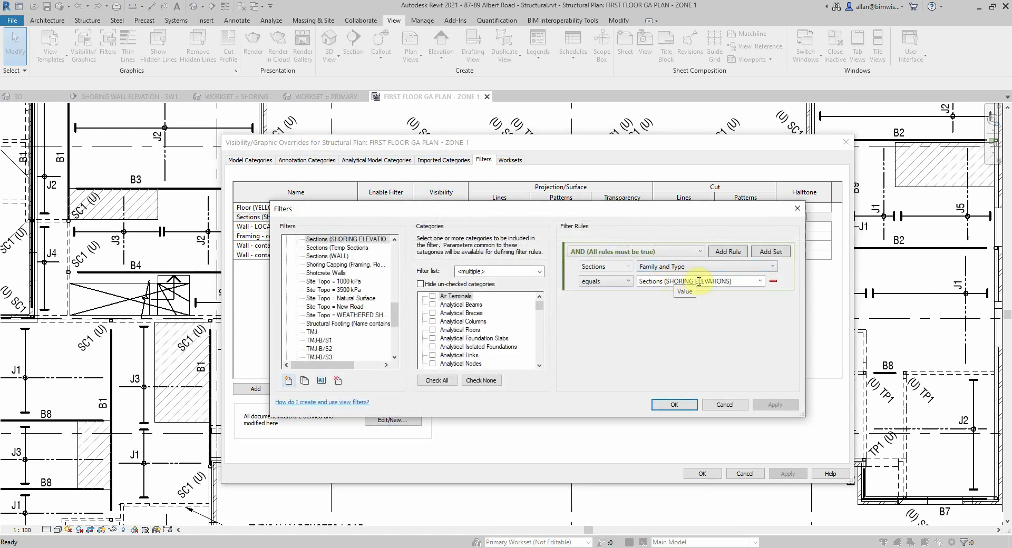
pyautogui.click(675, 405)
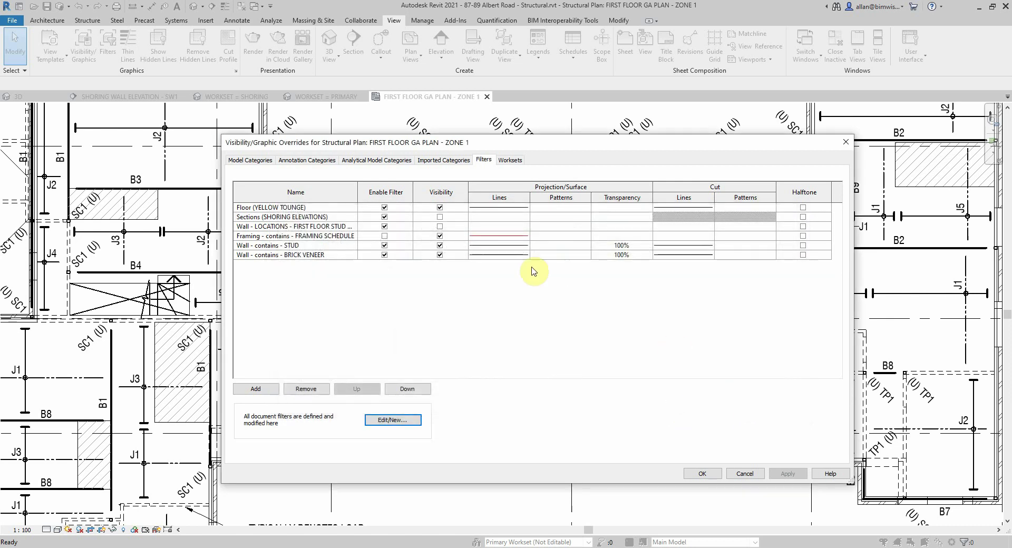
# Widen the filter name column and inspect the rule and categories of the Wall - LOCATIONS - FIRST FLOOR STUD WALLS filter
pyautogui.click(241, 228)
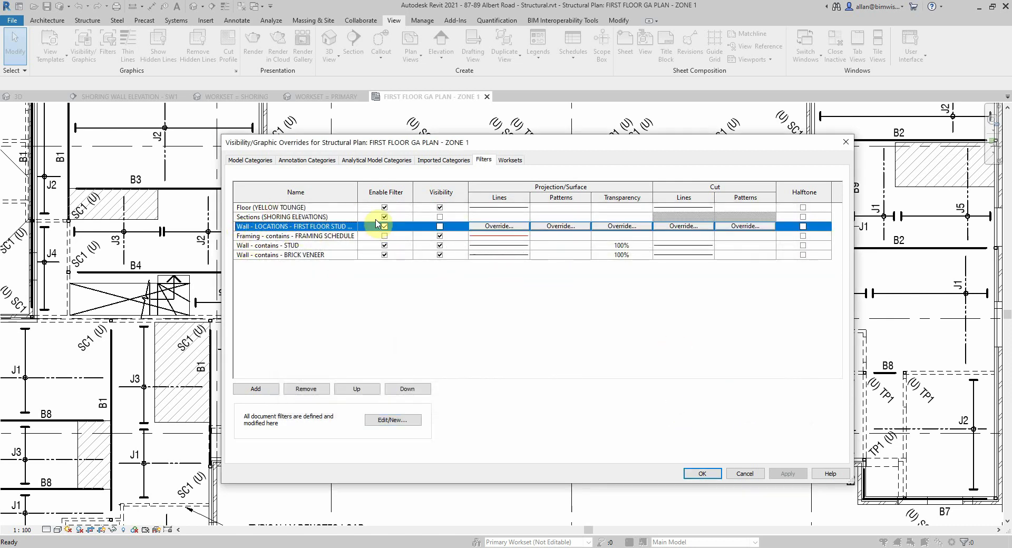
pyautogui.moveTo(358, 192); pyautogui.dragTo(400, 193)
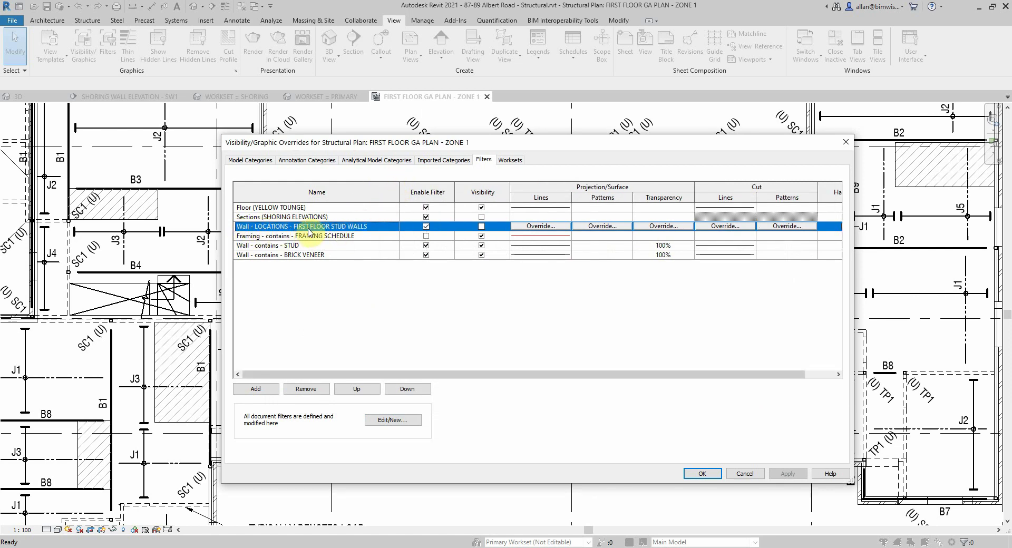
pyautogui.click(406, 420)
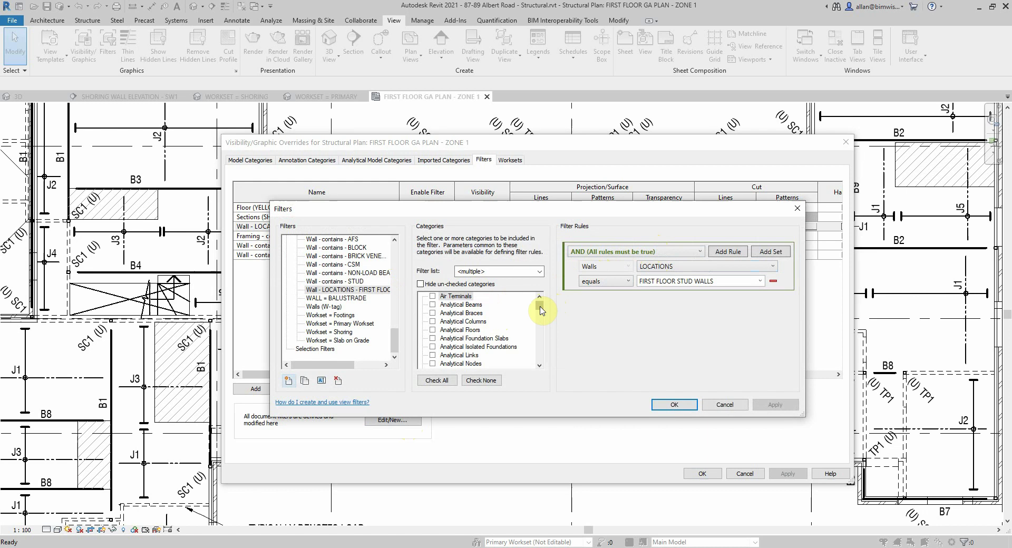
pyautogui.moveTo(542, 310); pyautogui.dragTo(543, 366)
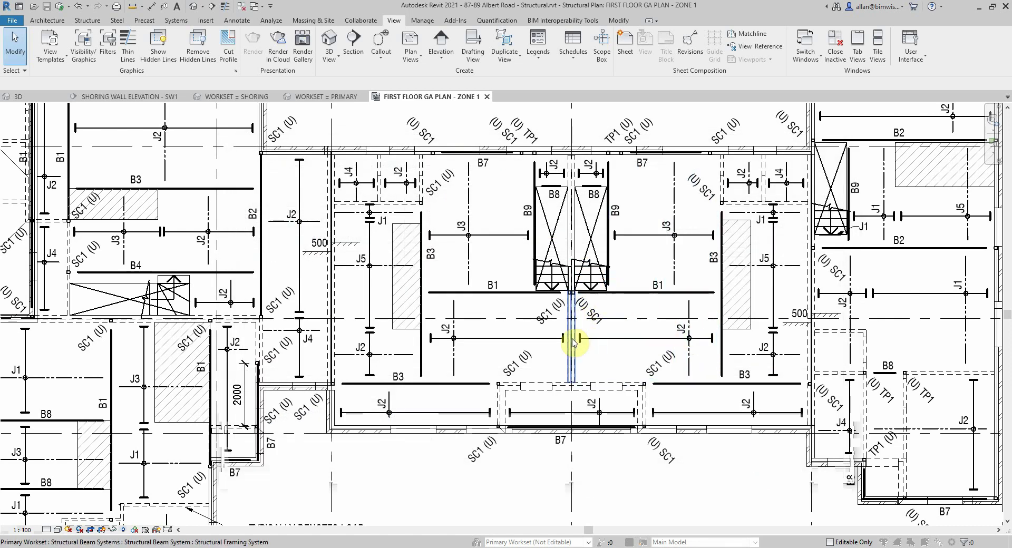
# Check the LOCATIONS parameter in the properties of the central stud wall below the stairs, and deselect the wall
pyautogui.click(573, 344)
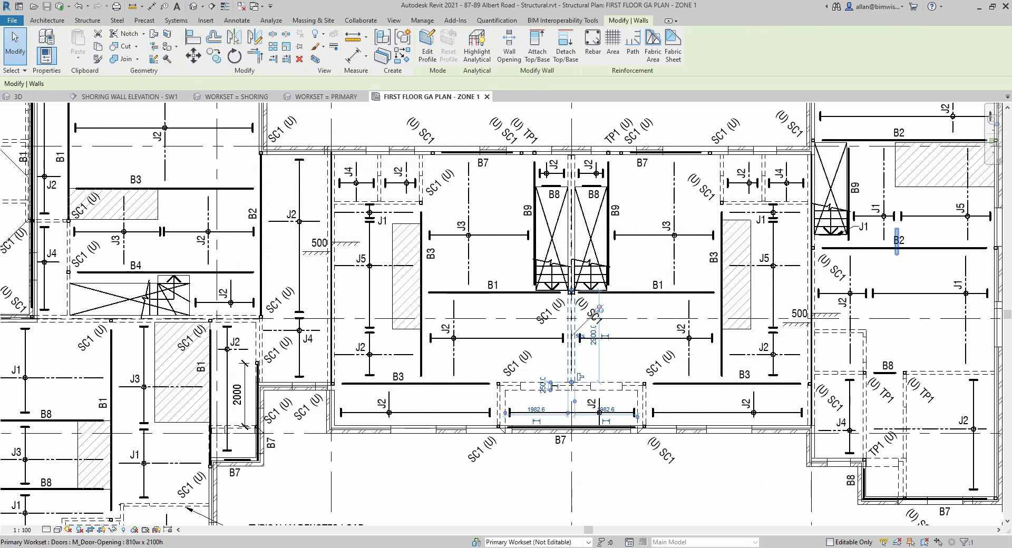
pyautogui.hotkey('ctrl', '1')
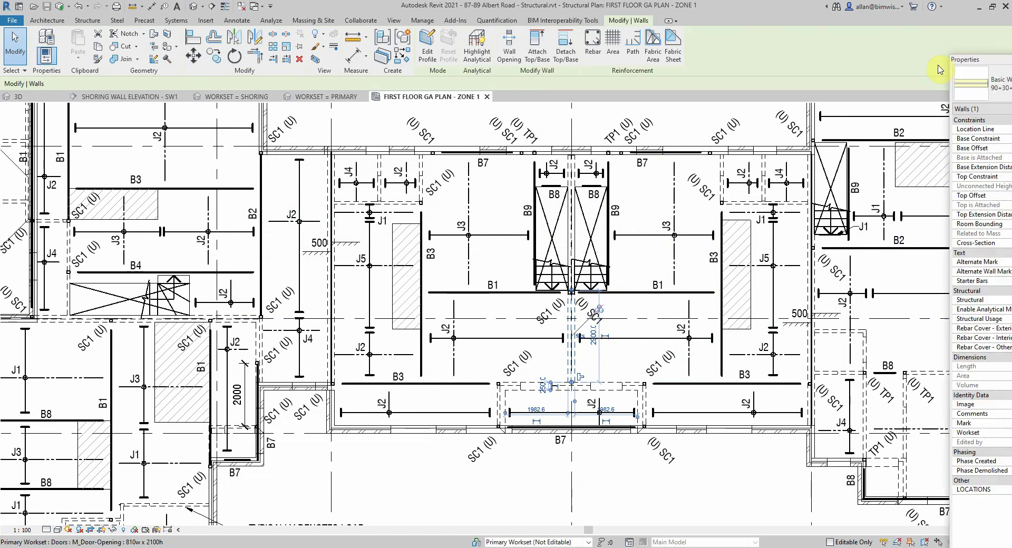
pyautogui.moveTo(935, 67); pyautogui.dragTo(757, 74)
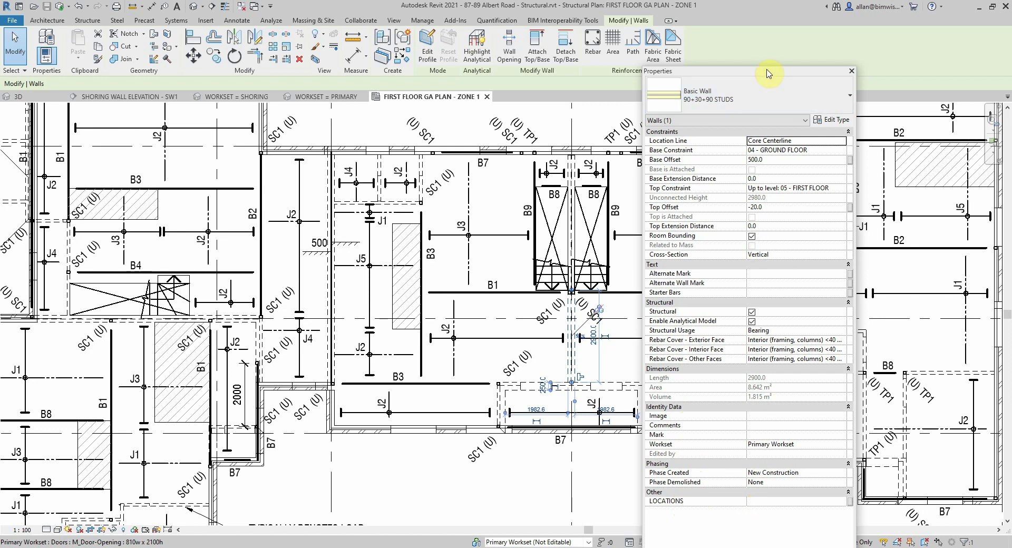
pyautogui.hotkey('ctrl', '1')
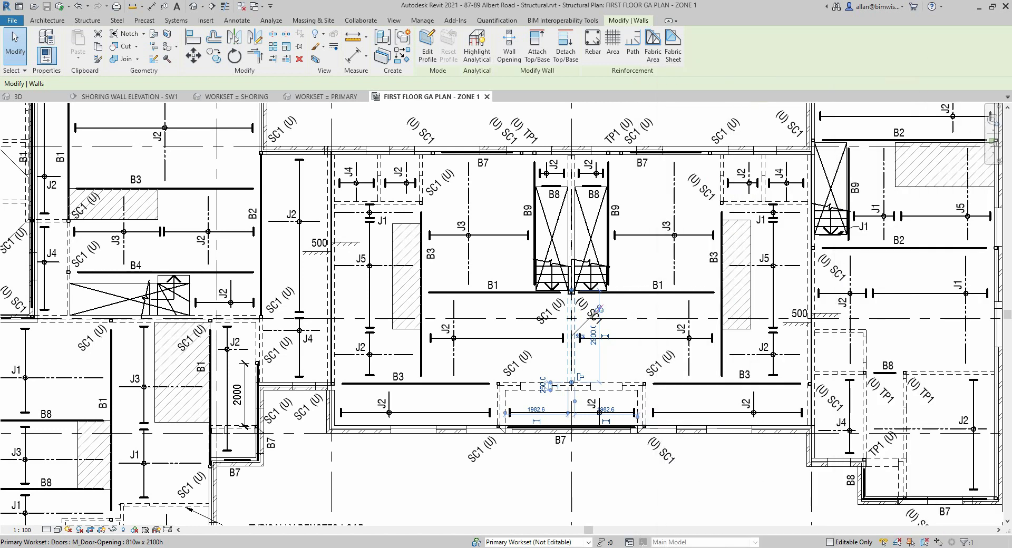
pyautogui.click(669, 484)
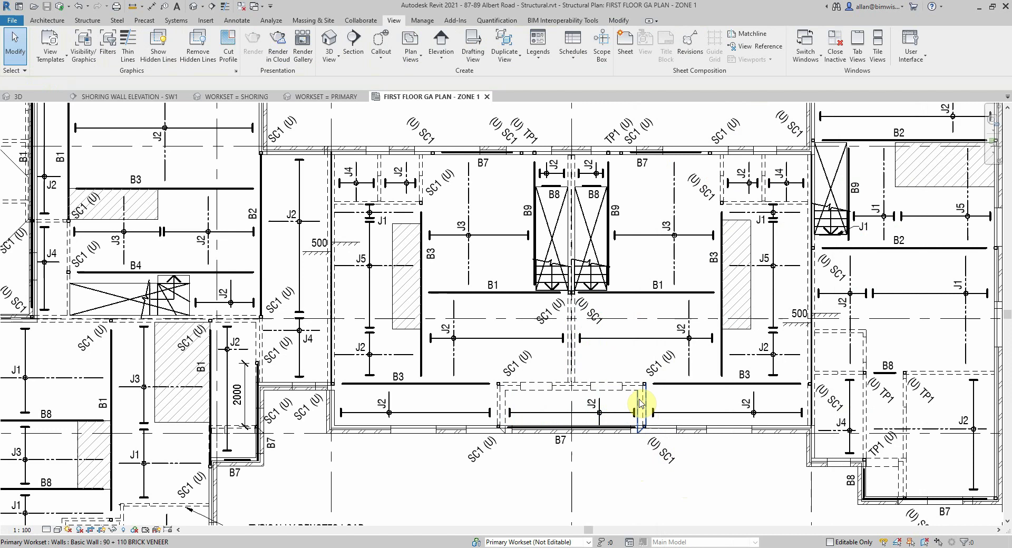
# Turn on visibility for the Wall - LOCATIONS - FIRST FLOOR STUD WALLS filter in the first floor plan
pyautogui.press('v')
pyautogui.press('g')
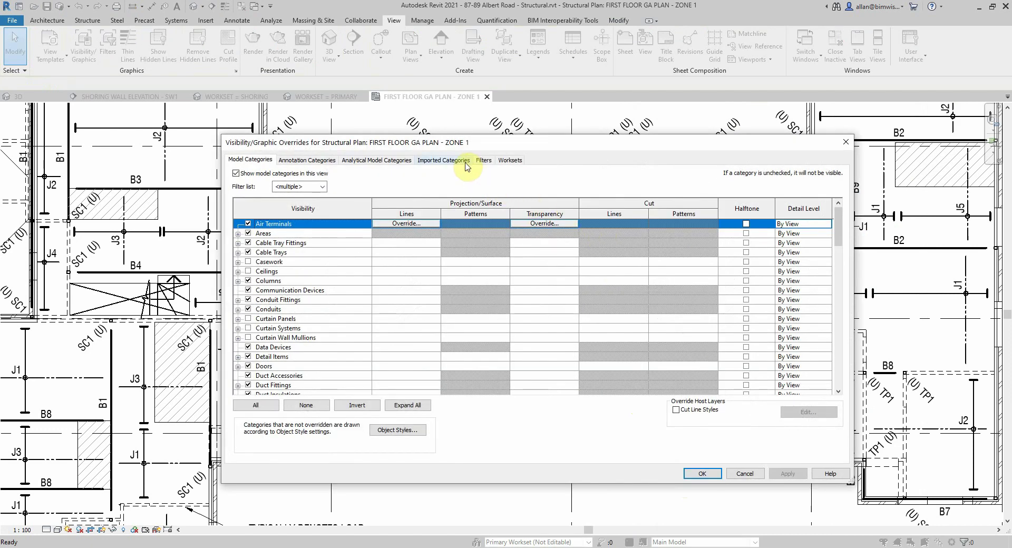
pyautogui.click(466, 160)
pyautogui.click(483, 160)
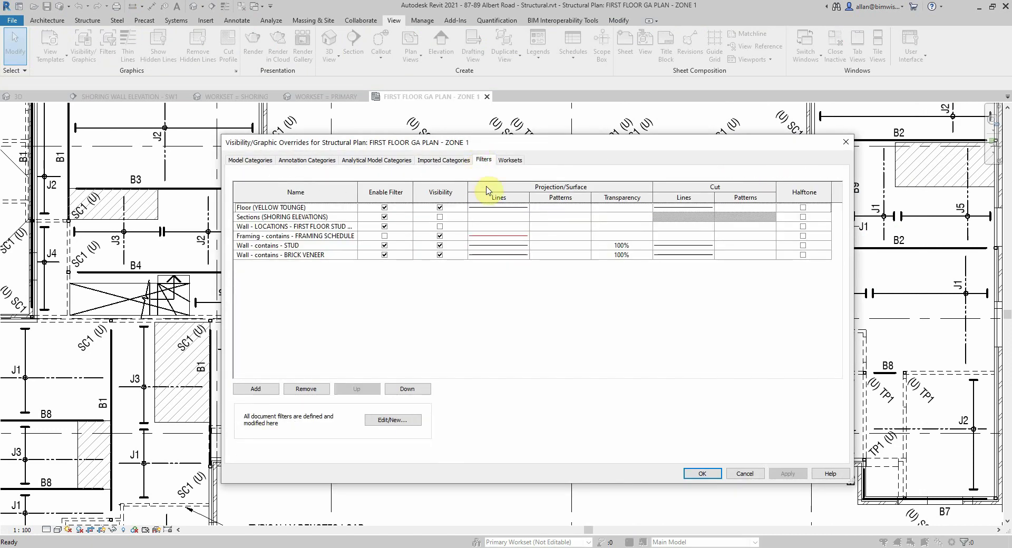
pyautogui.click(440, 227)
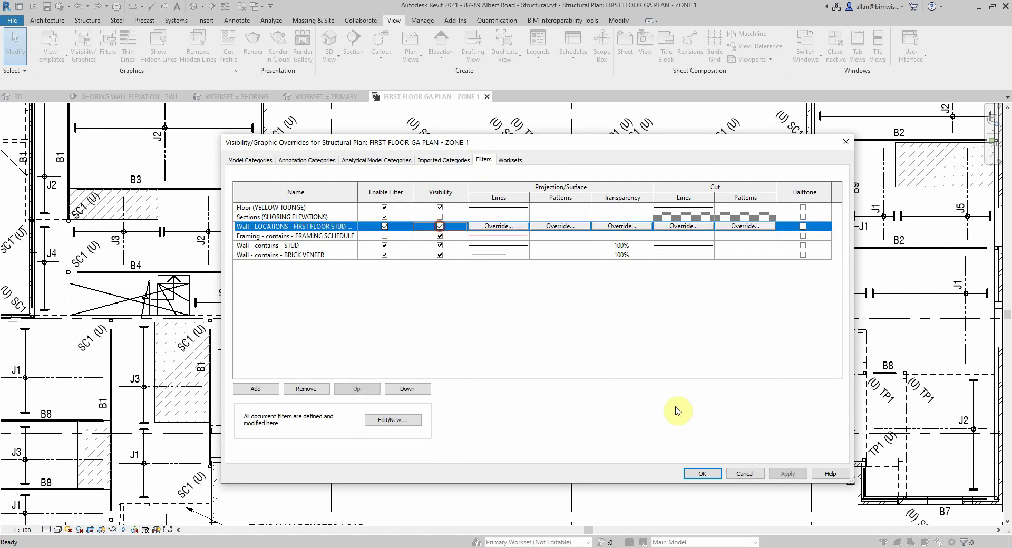
pyautogui.click(711, 475)
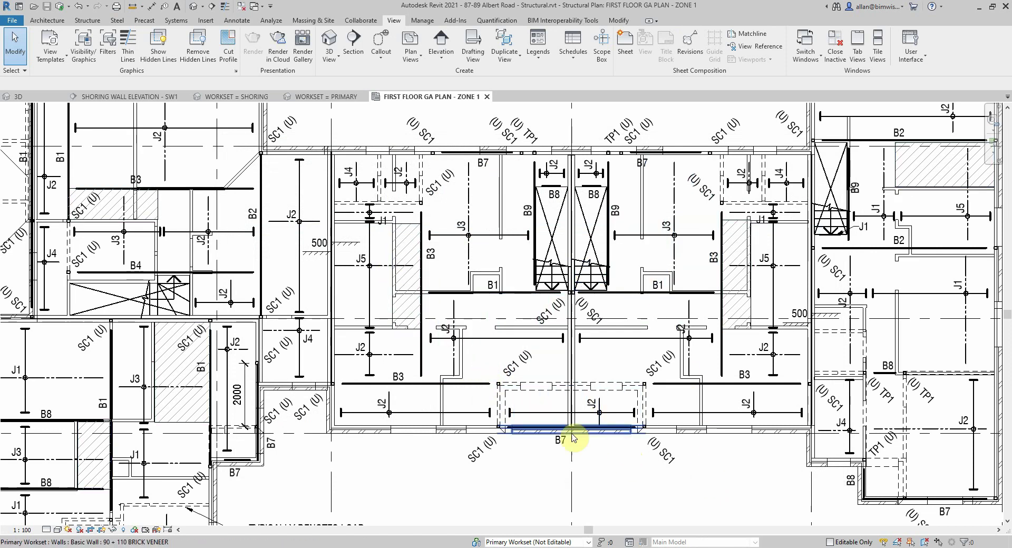
# Turn off visibility for the Wall - LOCATIONS - FIRST FLOOR STUD WALLS filter in the first floor plan
pyautogui.press('v')
pyautogui.press('g')
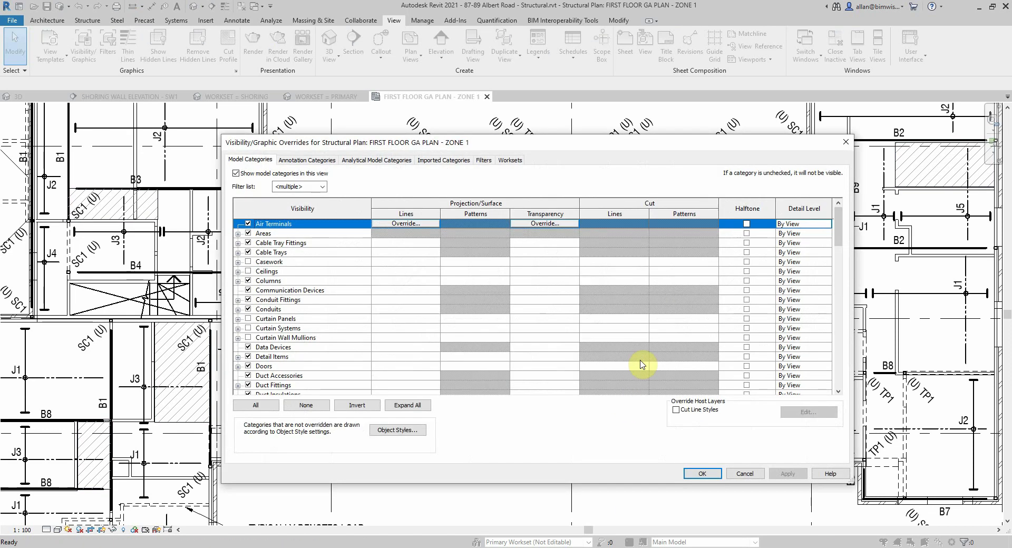
pyautogui.click(450, 162)
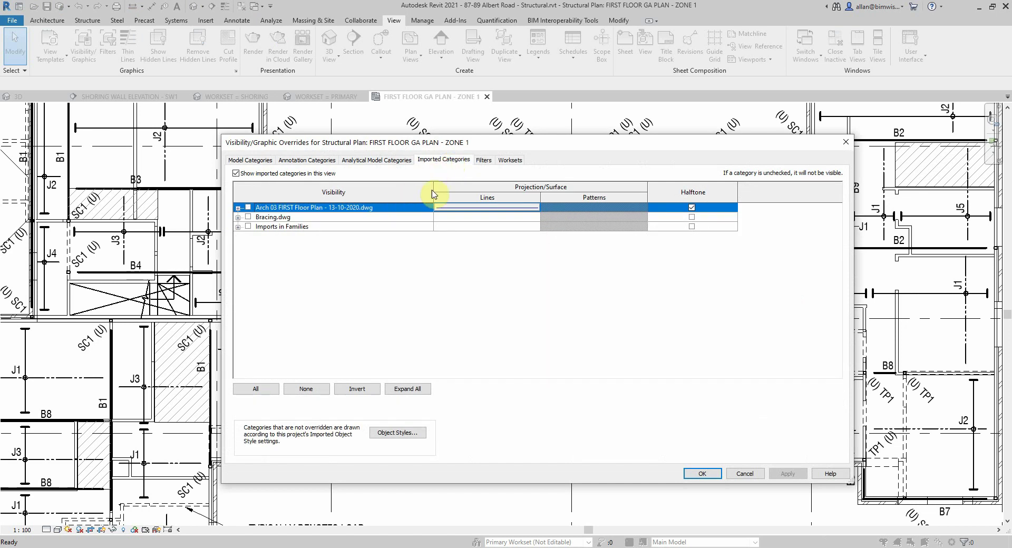
pyautogui.click(509, 160)
pyautogui.click(475, 165)
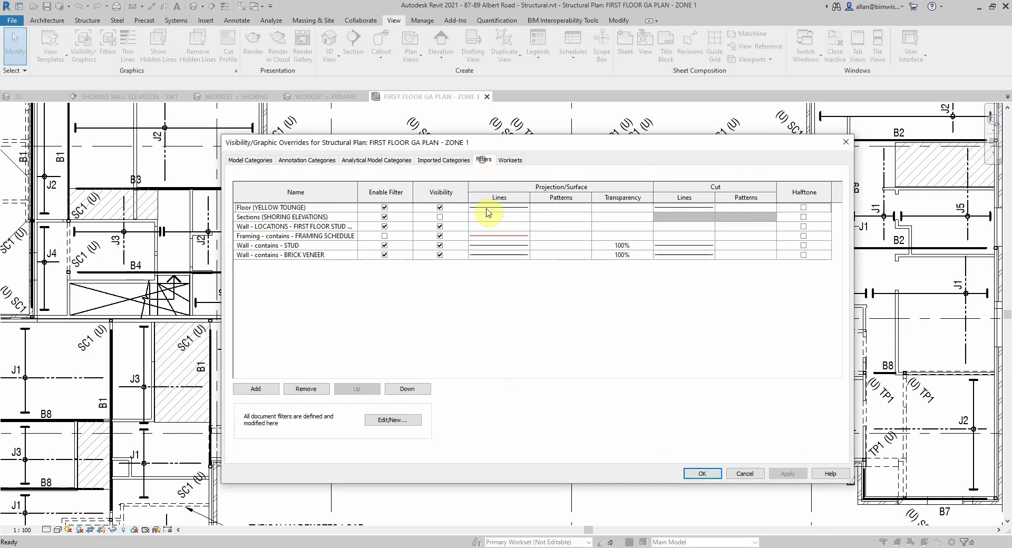
pyautogui.click(440, 227)
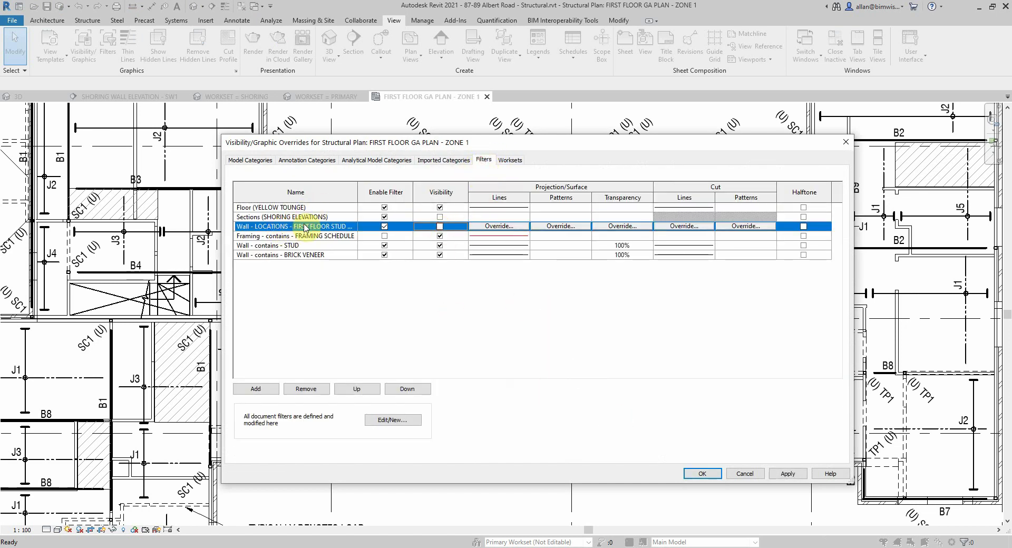
pyautogui.click(702, 473)
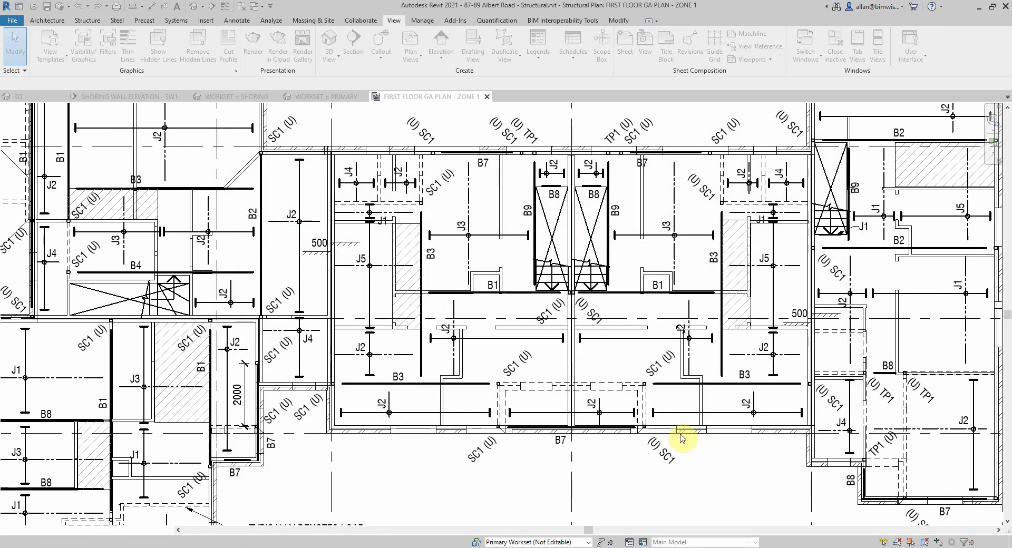
# Inspect the category and type name rule that define the Wall - contains - STUD filter, and leave the filter definitions
pyautogui.press('v')
pyautogui.press('g')
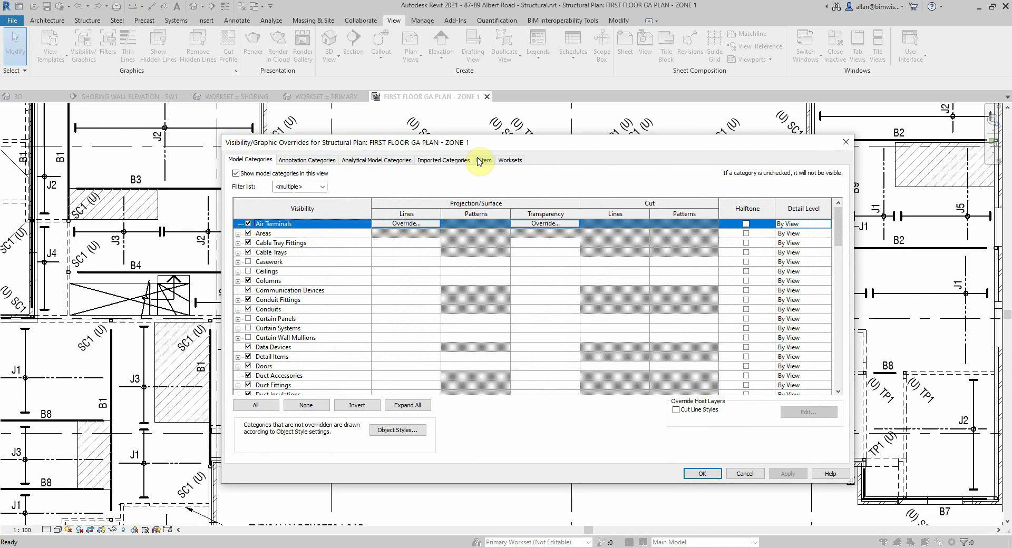
pyautogui.click(484, 159)
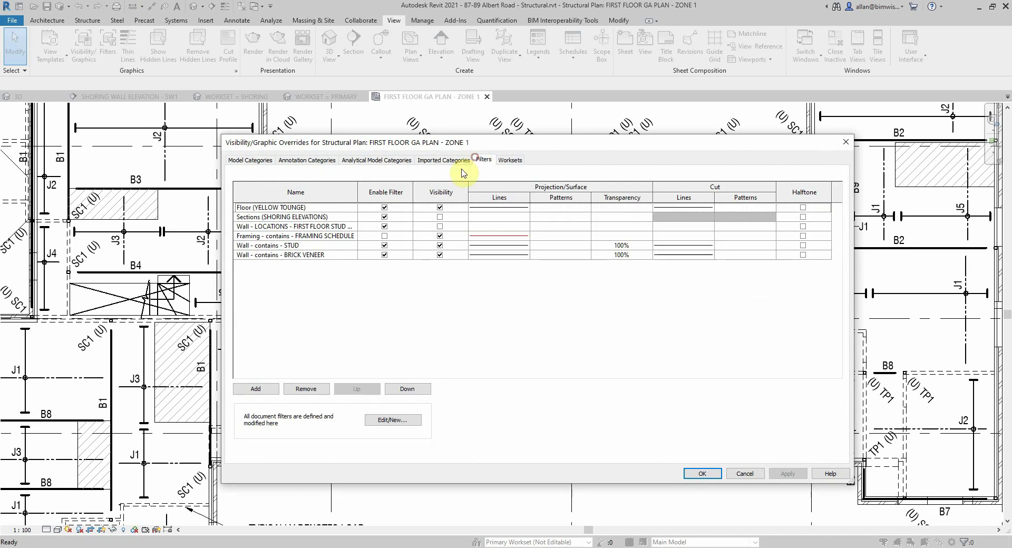
pyautogui.click(245, 246)
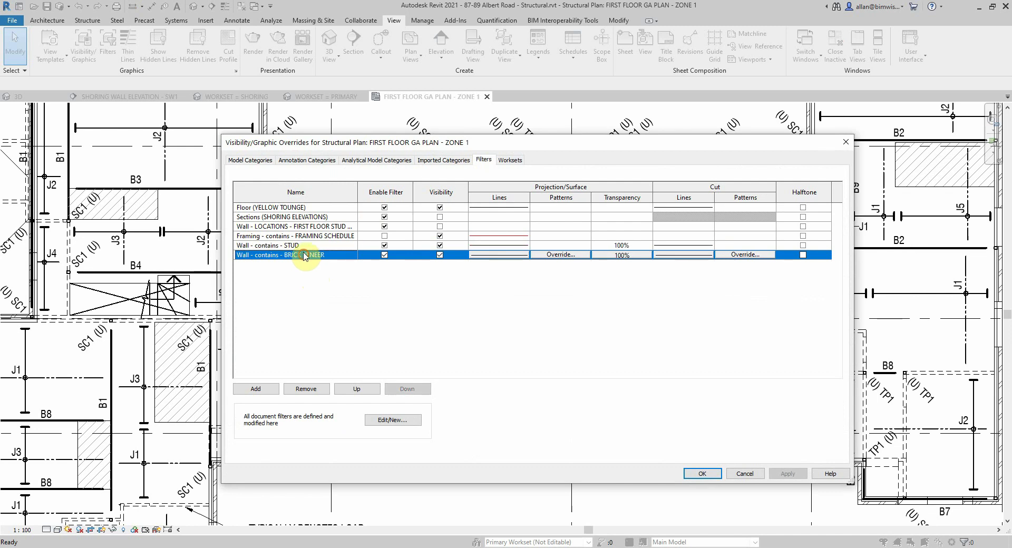
pyautogui.click(392, 420)
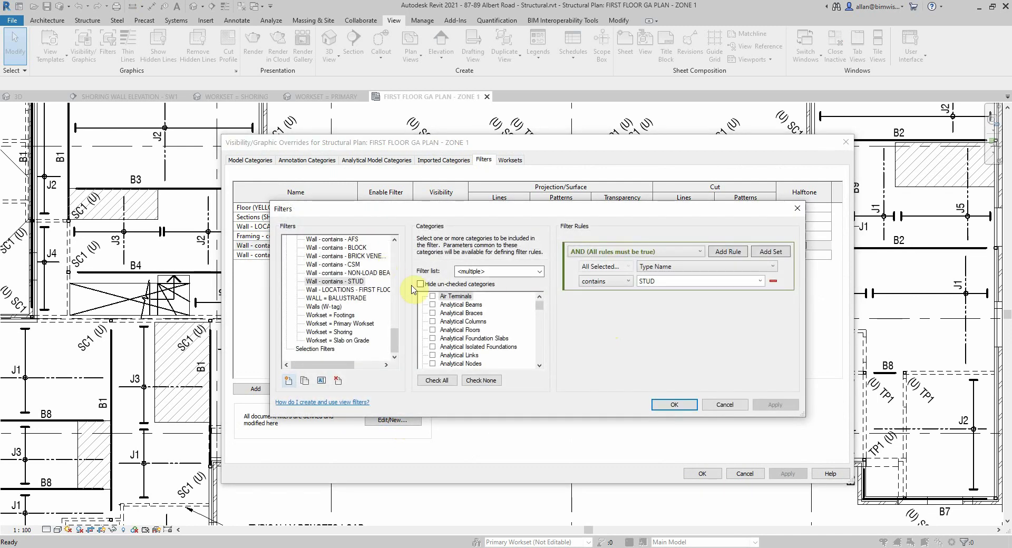
pyautogui.moveTo(539, 305); pyautogui.dragTo(547, 365)
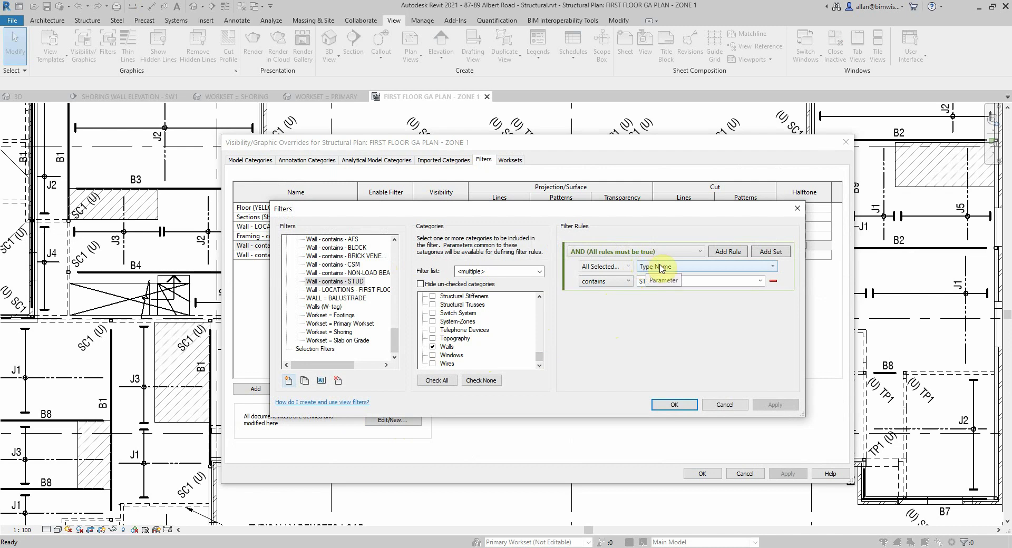
pyautogui.click(725, 405)
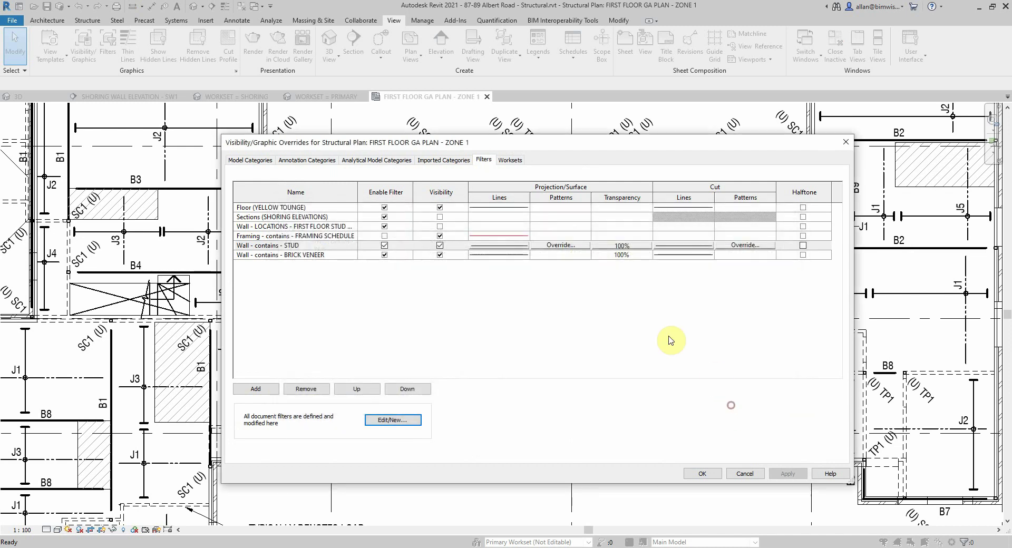
# Inspect the rule of the Wall - contains - BRICK VENEER filter, and leave the visibility and graphics settings
pyautogui.click(337, 256)
pyautogui.click(378, 421)
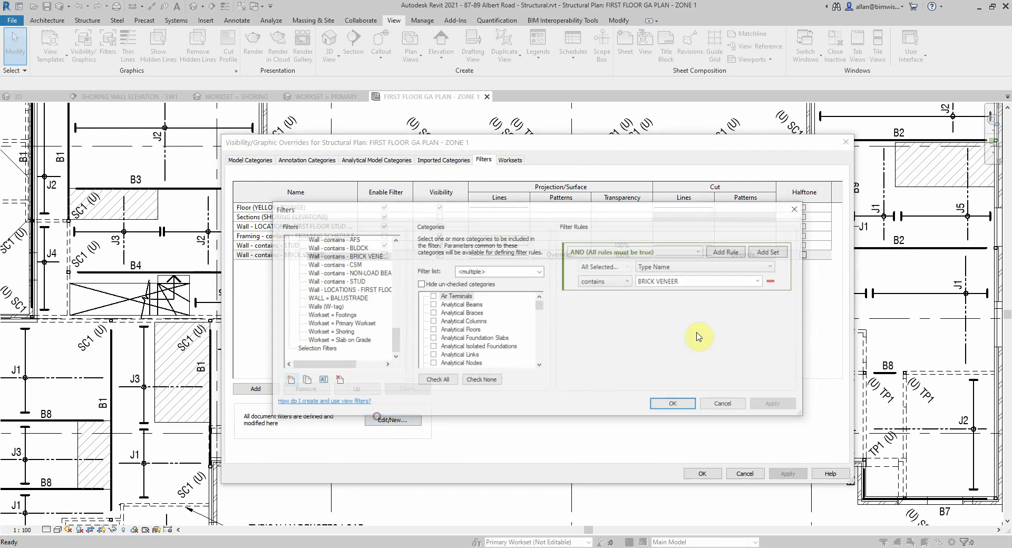
pyautogui.click(725, 405)
pyautogui.click(745, 474)
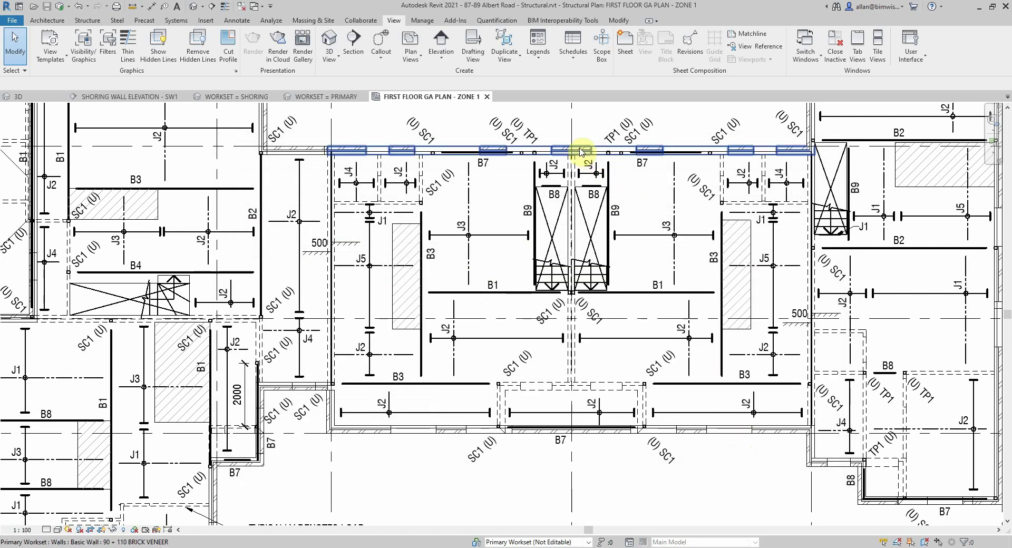
# Check the type name in the properties of the external brick wall above the stairs, and close the properties
pyautogui.click(582, 153)
pyautogui.hotkey('ctrl', '1')
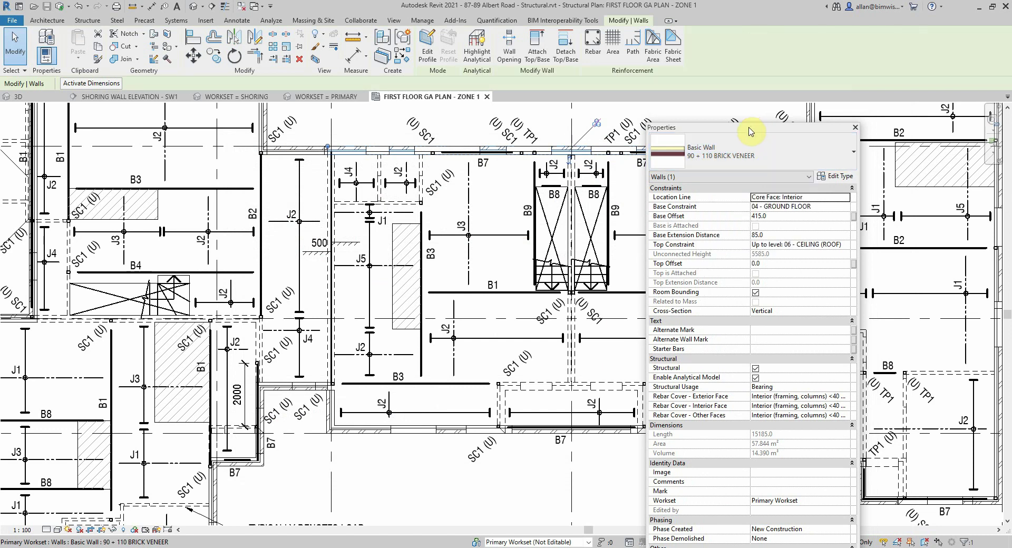
pyautogui.hotkey('ctrl', '1')
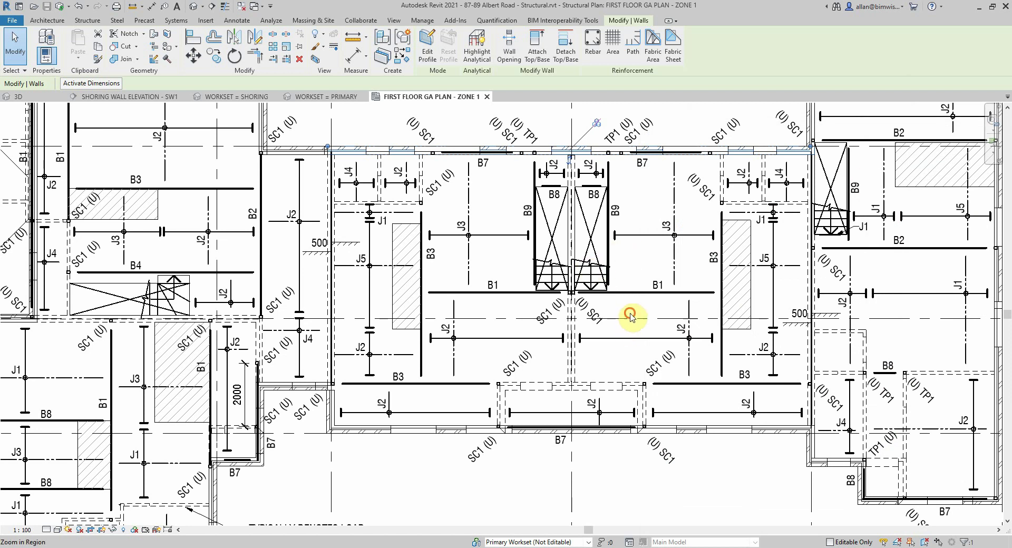
pyautogui.click(630, 338)
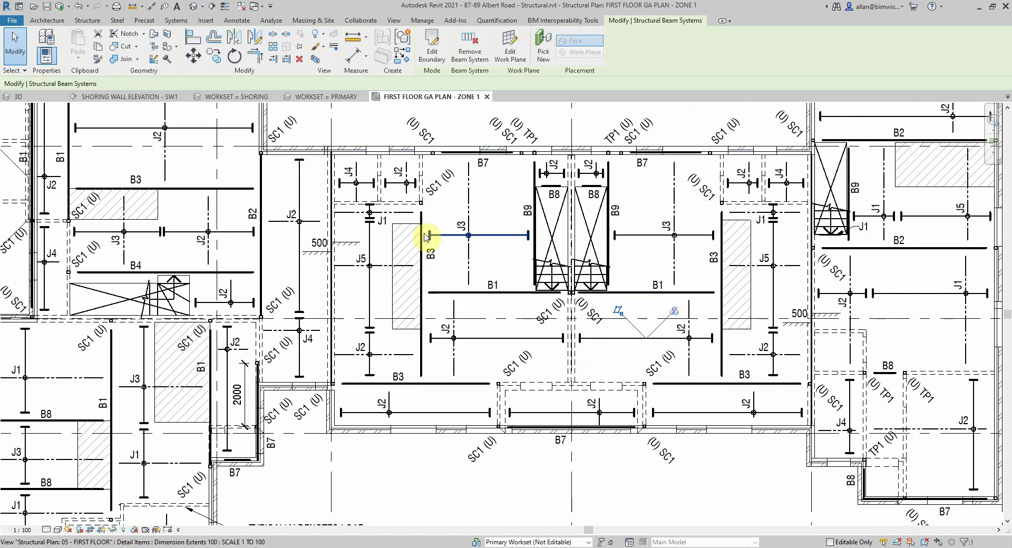
# Check the type name of the dashed stud wall below the J4 and J2 joists in its properties, and deselect the wall
pyautogui.scroll(2, 400, 204)
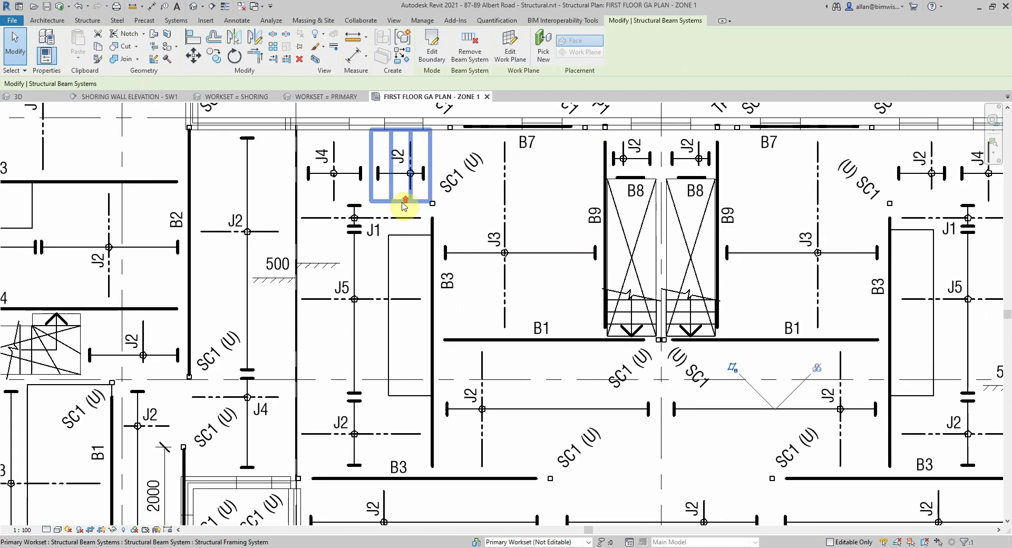
pyautogui.scroll(2, 406, 209)
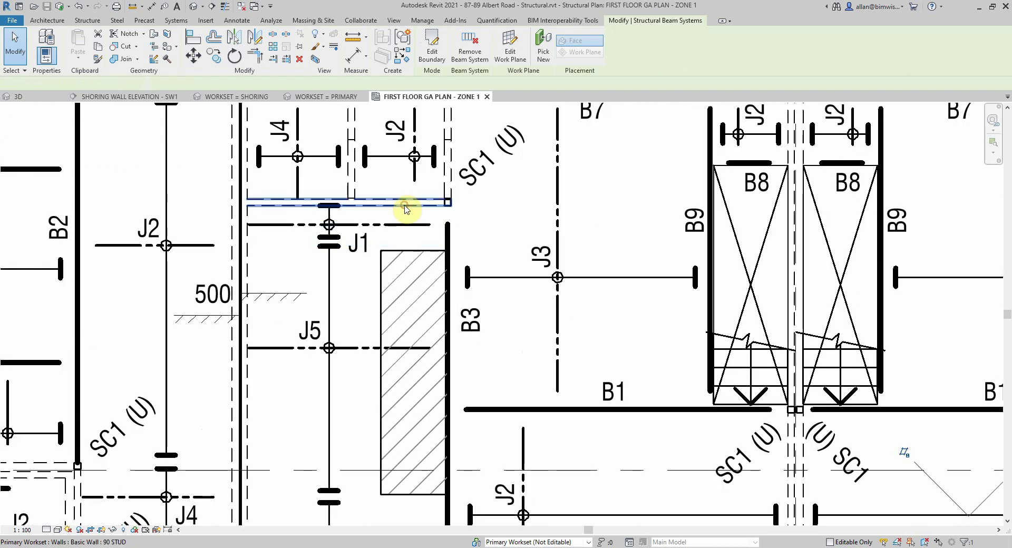
pyautogui.click(407, 206)
pyautogui.hotkey('ctrl', '1')
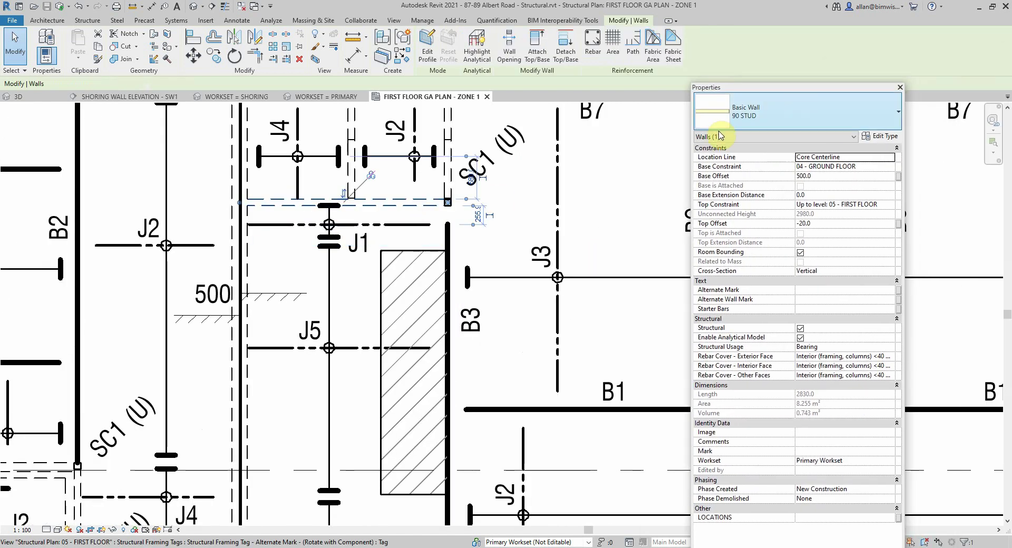
pyautogui.hotkey('ctrl', '1')
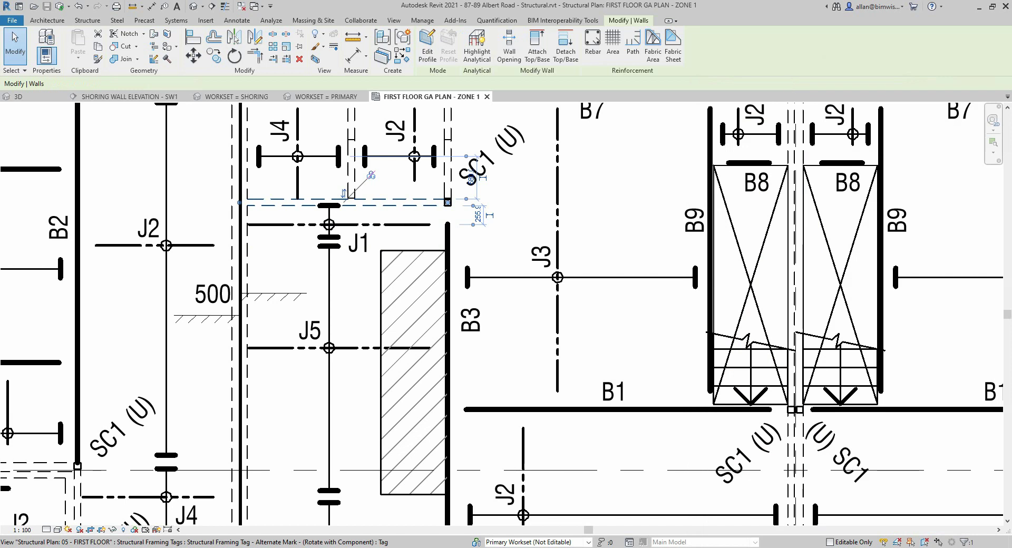
pyautogui.click(627, 216)
# Show the Override Graphics in View options for the B1 beam beside the central stairs, and dismiss them
pyautogui.scroll(-4, 630, 215)
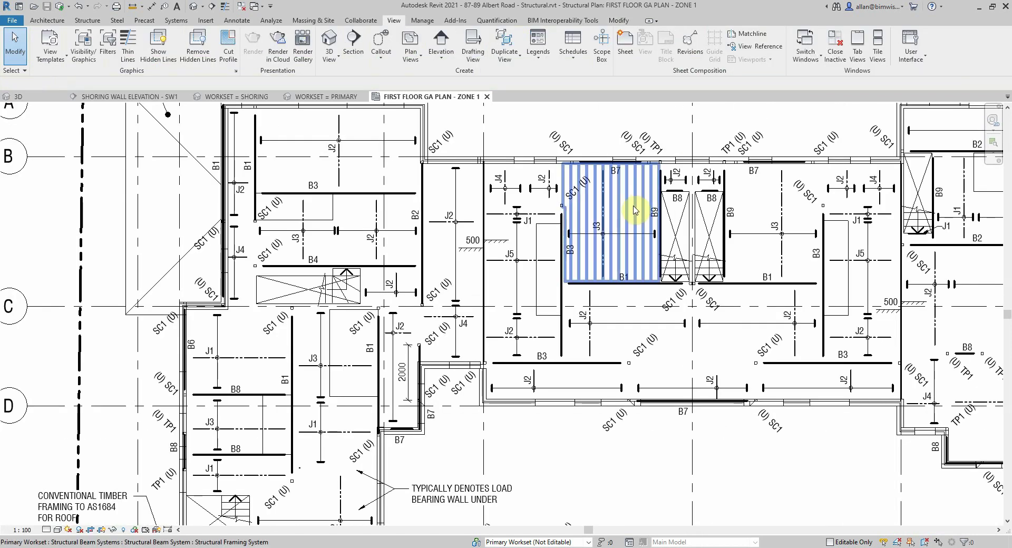
pyautogui.scroll(-2, 640, 222)
pyautogui.scroll(2, 689, 199)
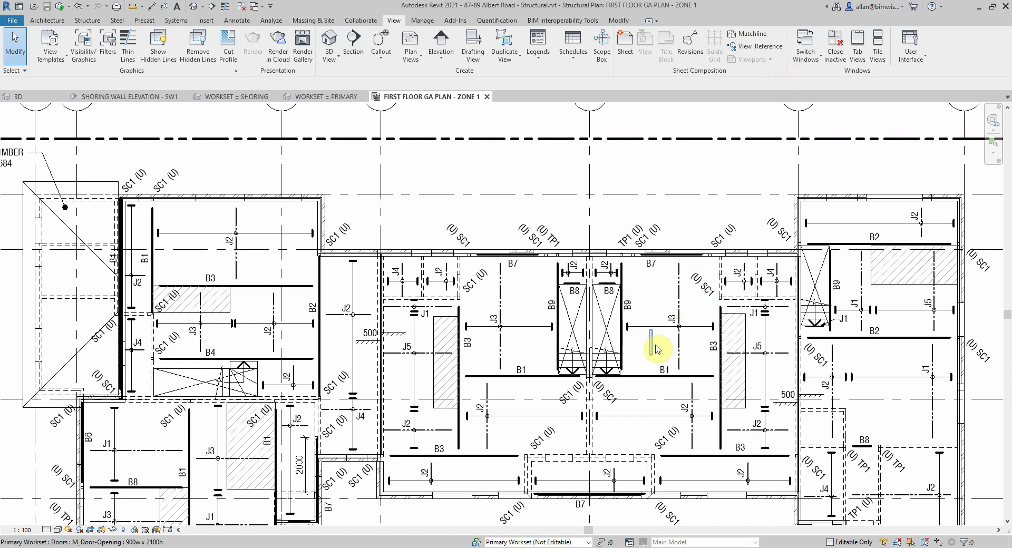
pyautogui.scroll(2, 640, 384)
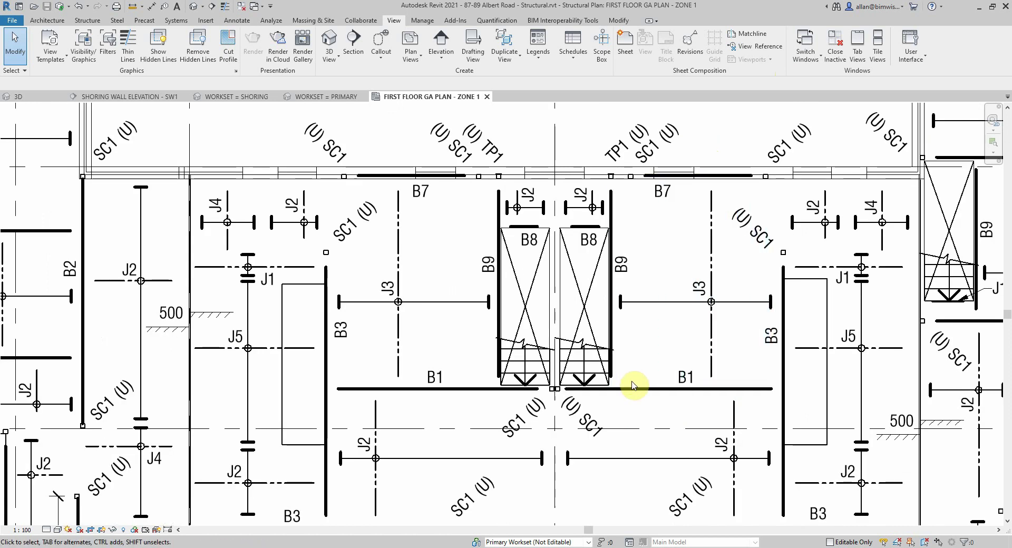
pyautogui.rightClick(636, 391)
pyautogui.moveTo(712, 190)
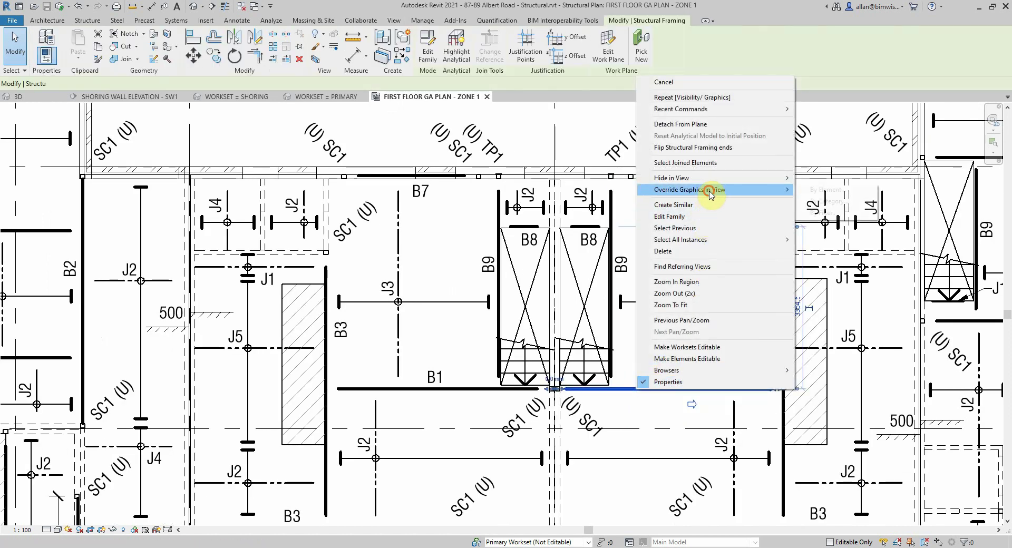
pyautogui.click(835, 152)
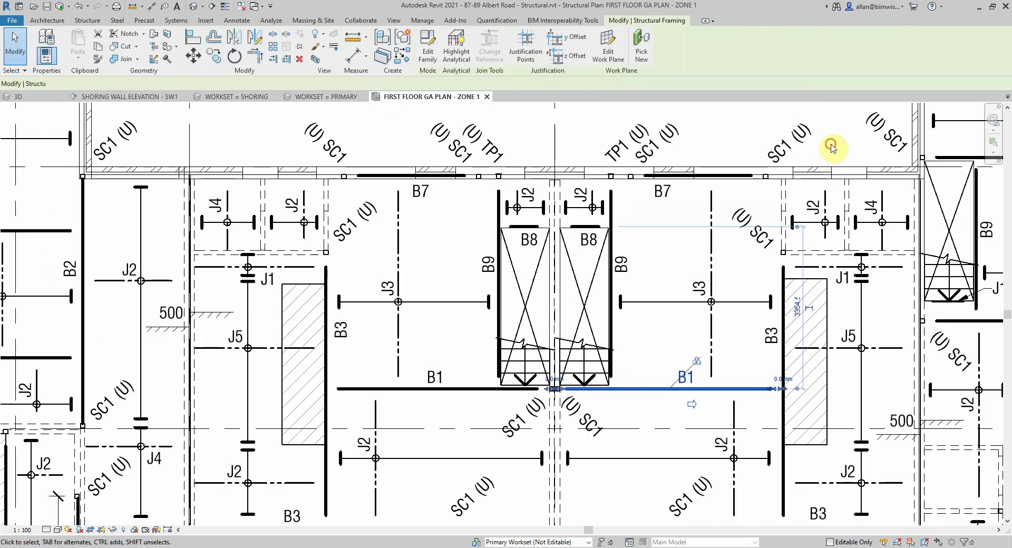